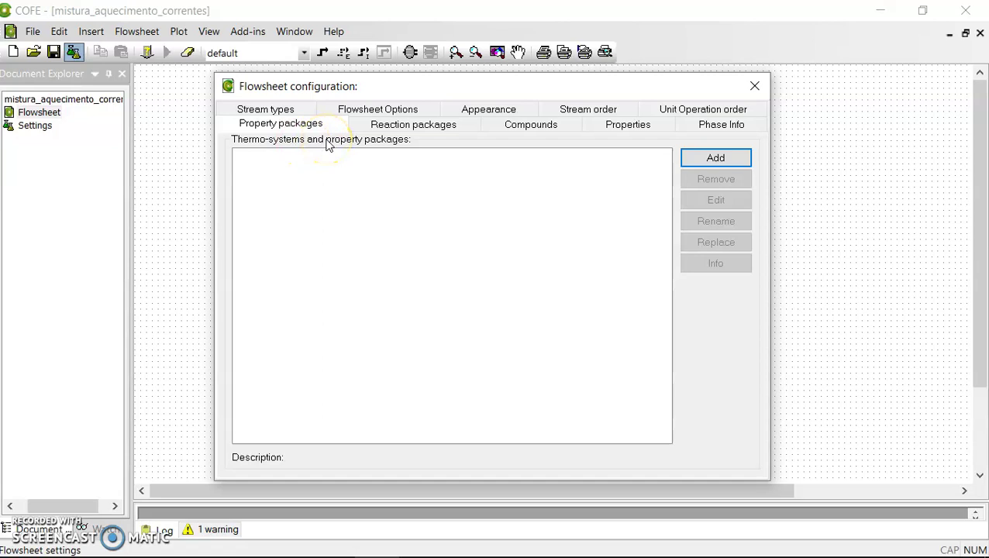
Add a property package to the flowsheet by starting a new definition in the TEA (CAPE-OPEN 1.1) package manager.
click(718, 159)
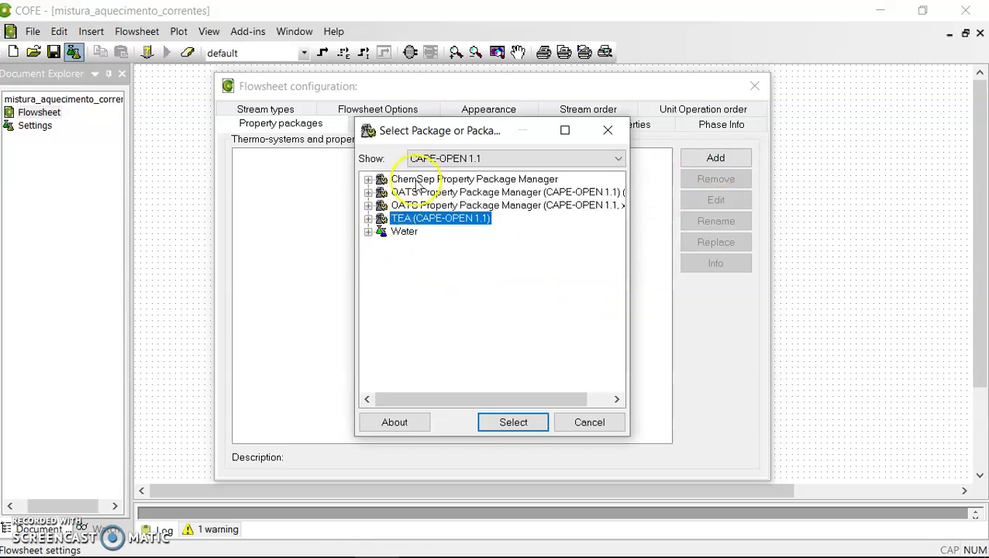
click(419, 223)
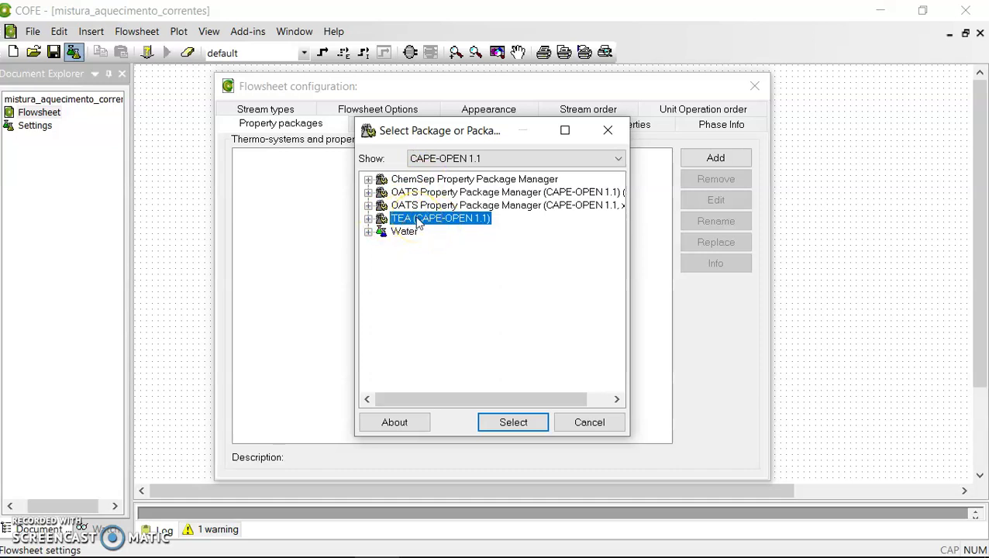
click(408, 224)
click(525, 426)
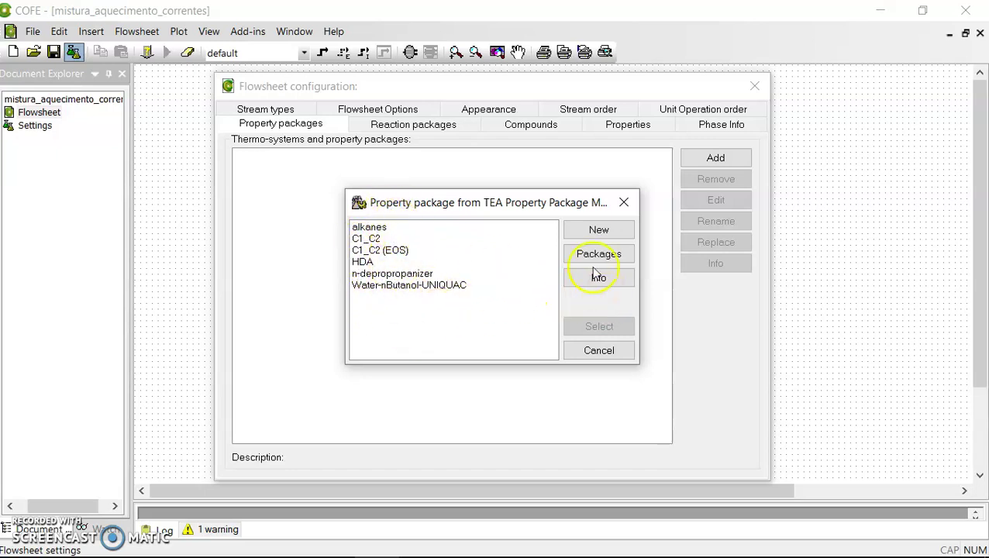
click(597, 228)
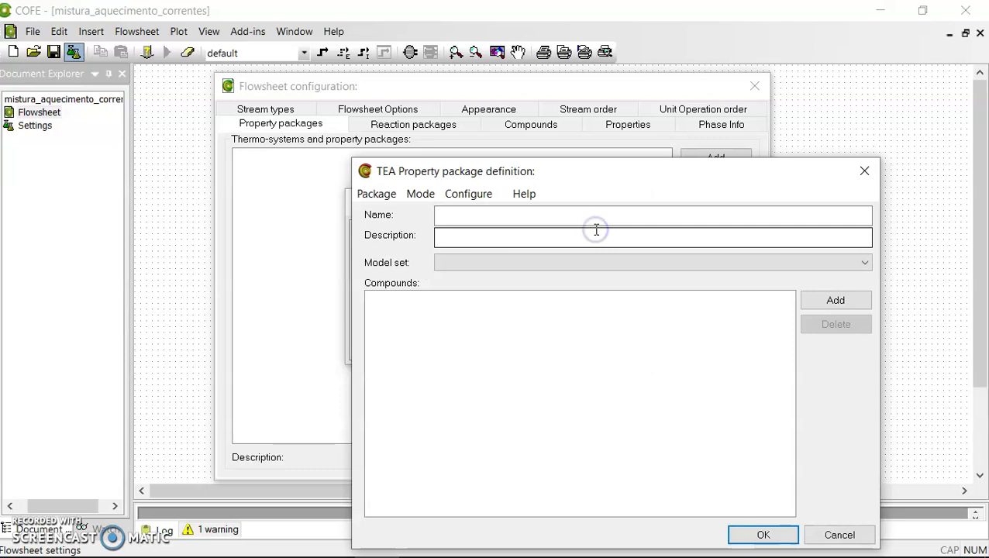
Check which compounds feed the mixing tank in the exercise PDF in PDF-XChange Editor, and return to COFE.
click(582, 240)
click(332, 540)
scroll(380, 434, down, 5)
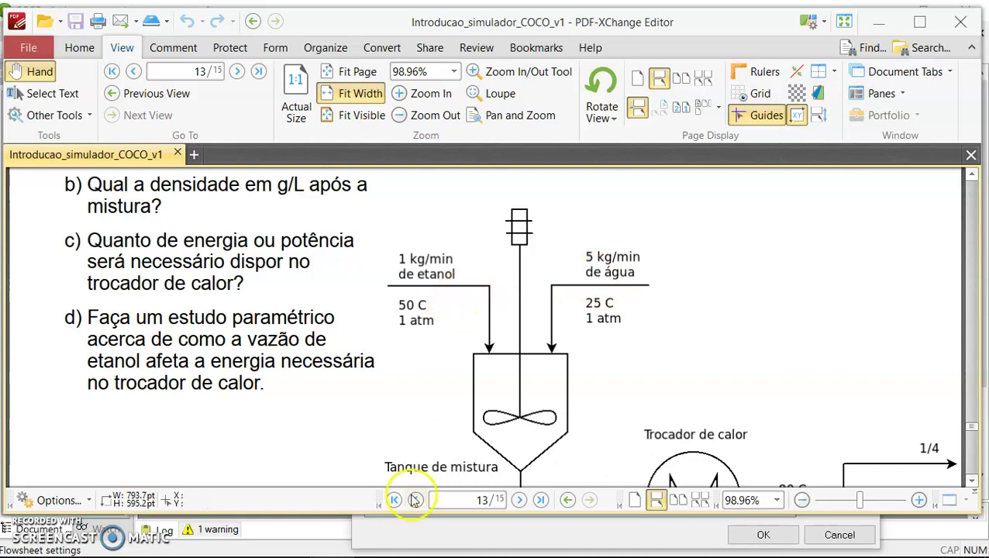
click(378, 545)
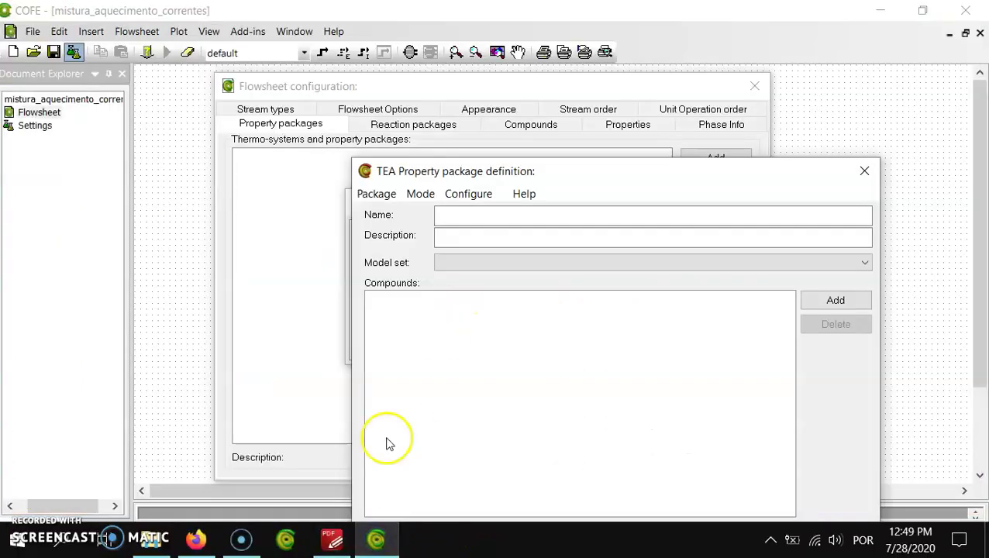
Name the property package exemplo1 and set its model set to UNIFAC VLE.
click(506, 214)
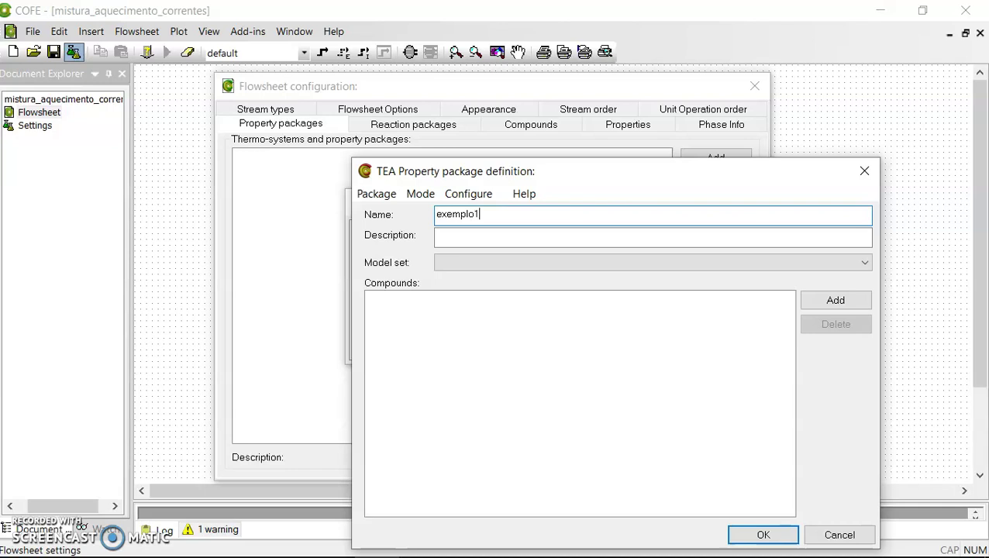
click(440, 263)
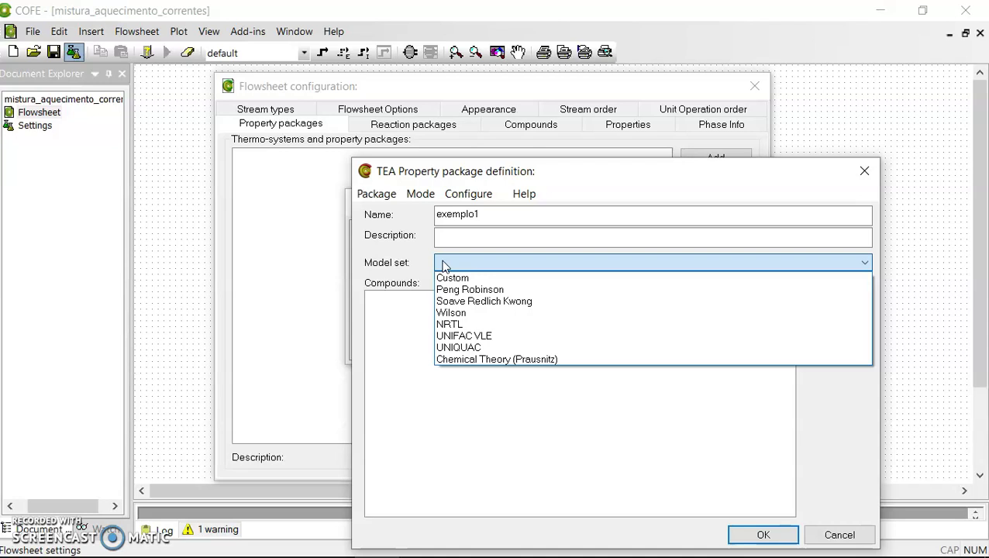
click(465, 337)
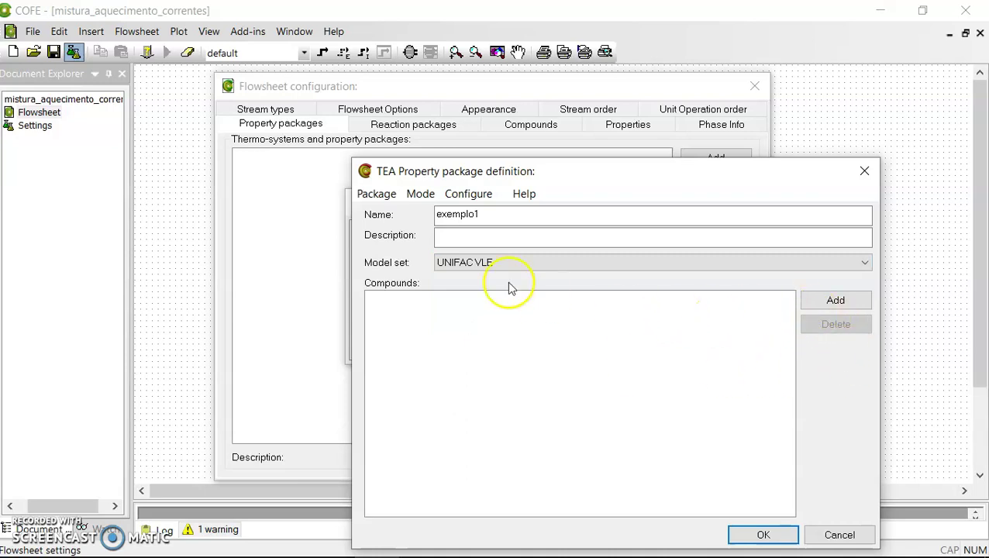
Open the package's compound selection and look through the list sorted by name, molecular weight and CAS number.
click(835, 301)
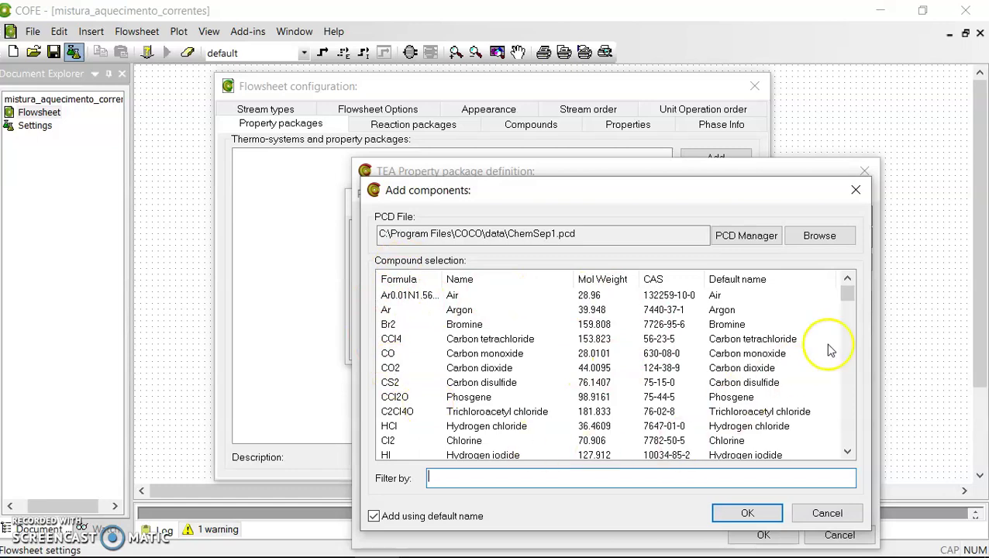
mouse_move(848, 294)
mouse_down()
mouse_move(846, 441)
mouse_move(852, 280)
mouse_up()
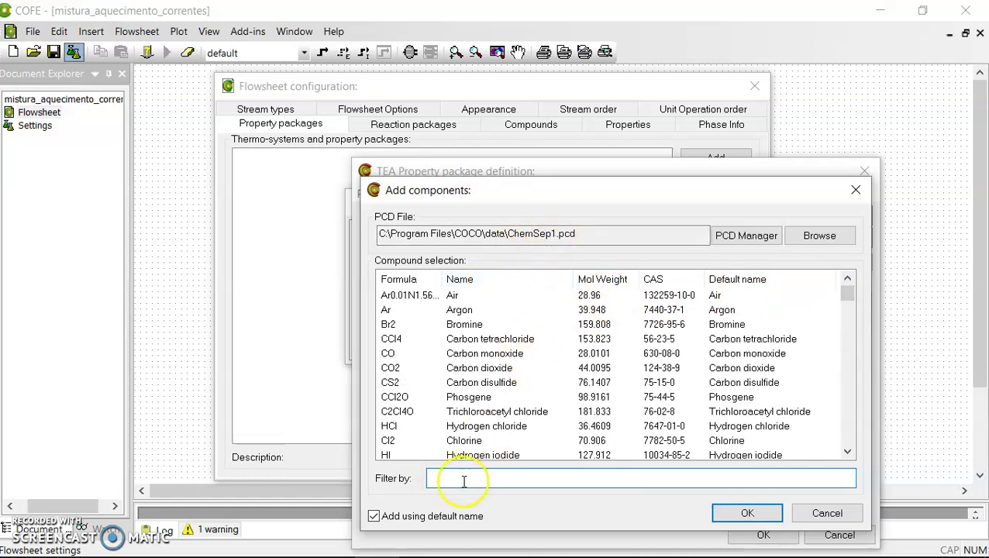
drag(847, 293, 860, 273)
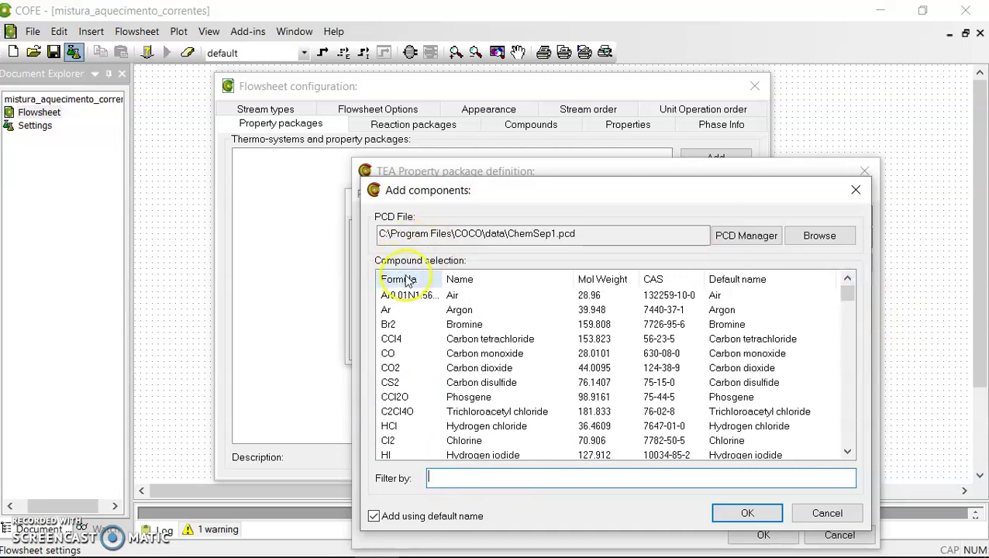
click(463, 283)
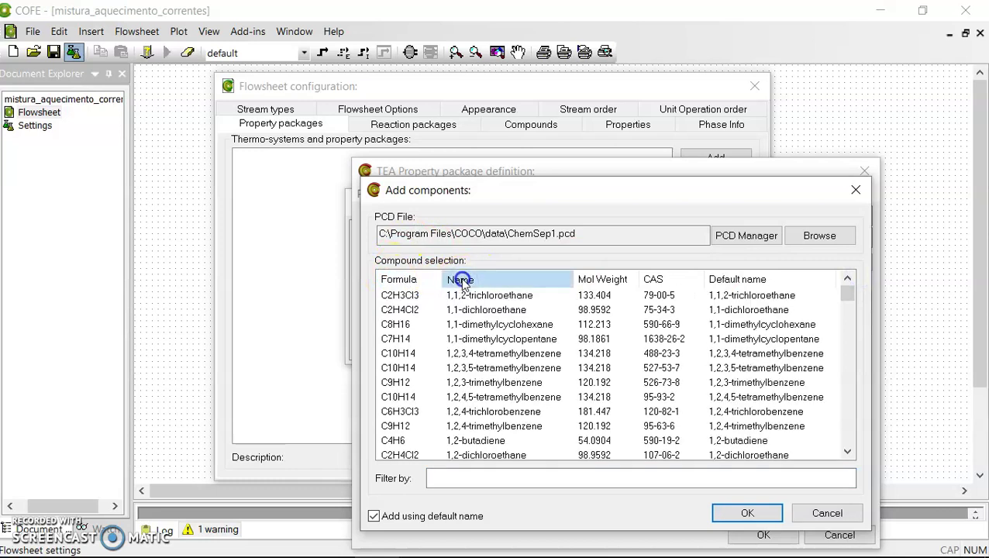
click(459, 282)
click(608, 280)
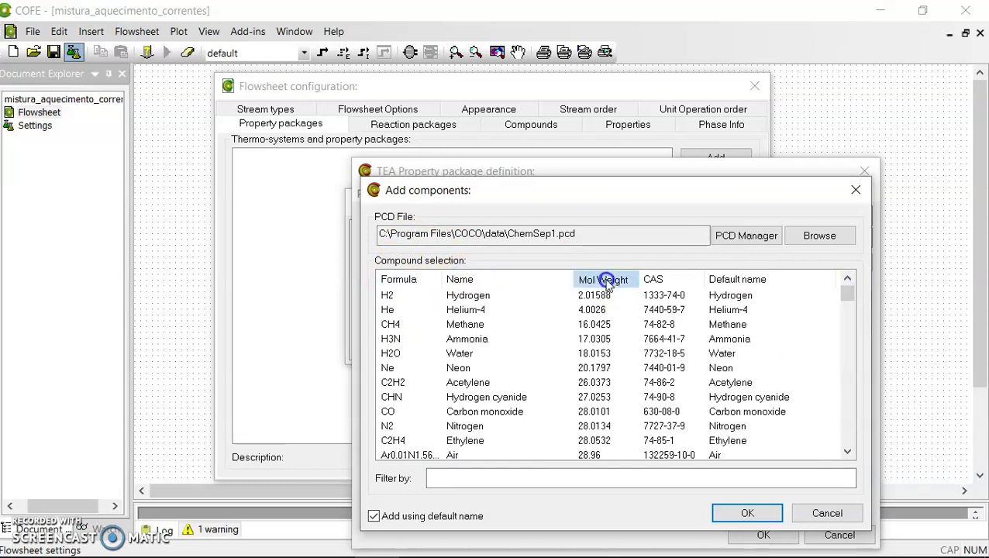
click(605, 280)
click(664, 280)
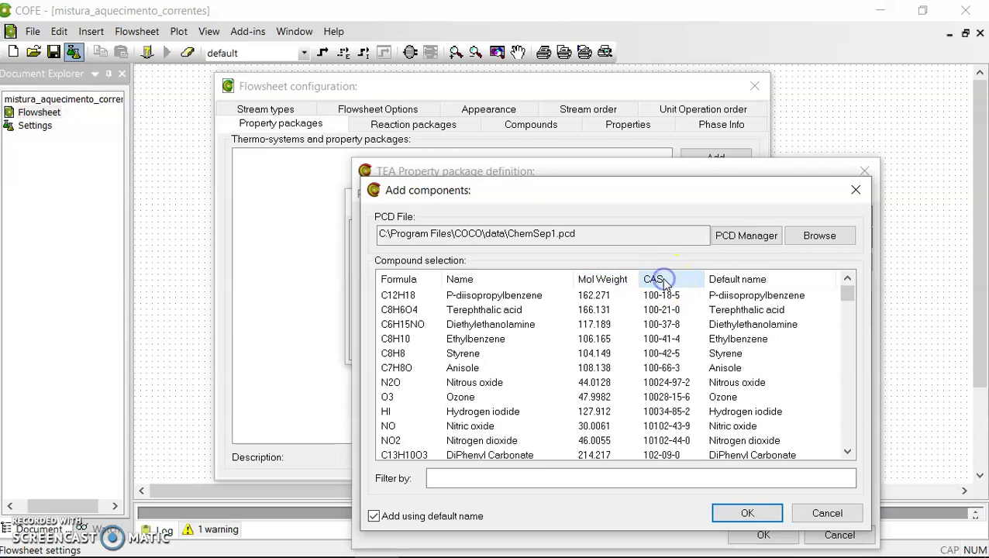
click(663, 280)
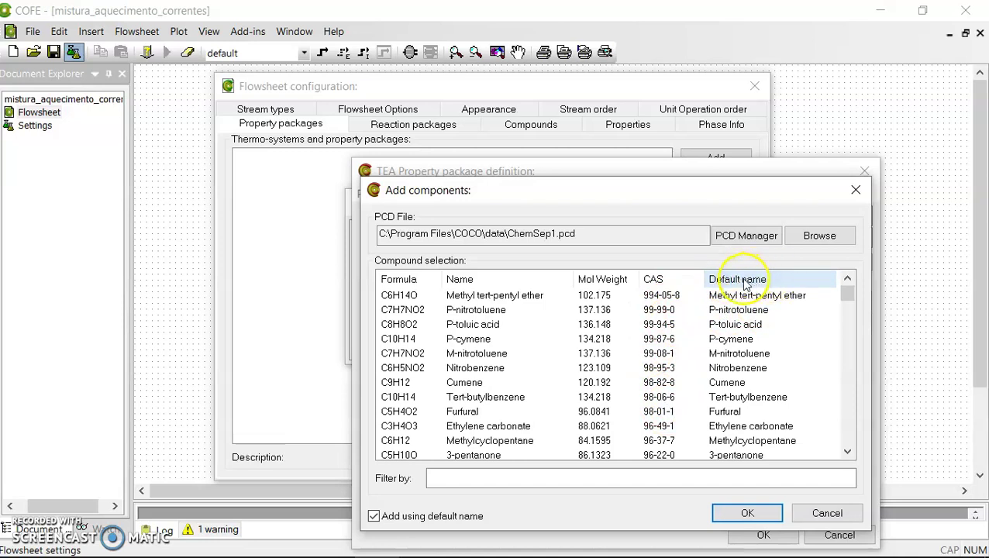
Filter the compound list by "ethanol" and add Ethanol to the property package.
click(462, 478)
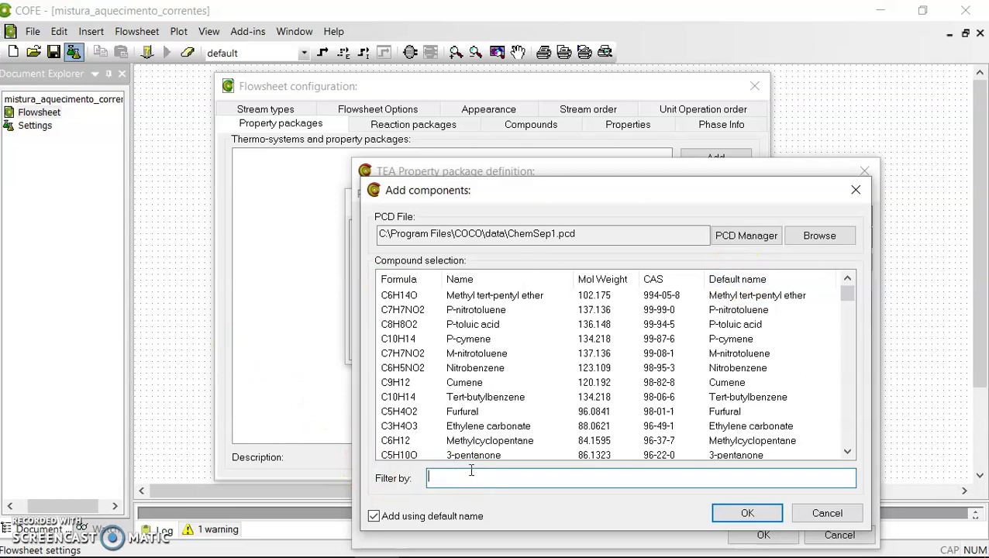
text(ethaq)
key(BackSpace)
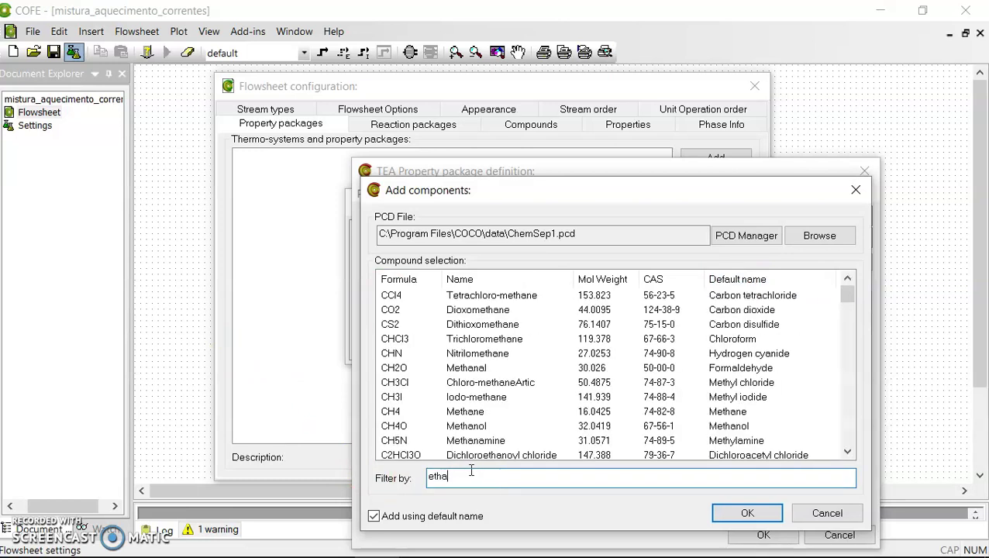
text(nol)
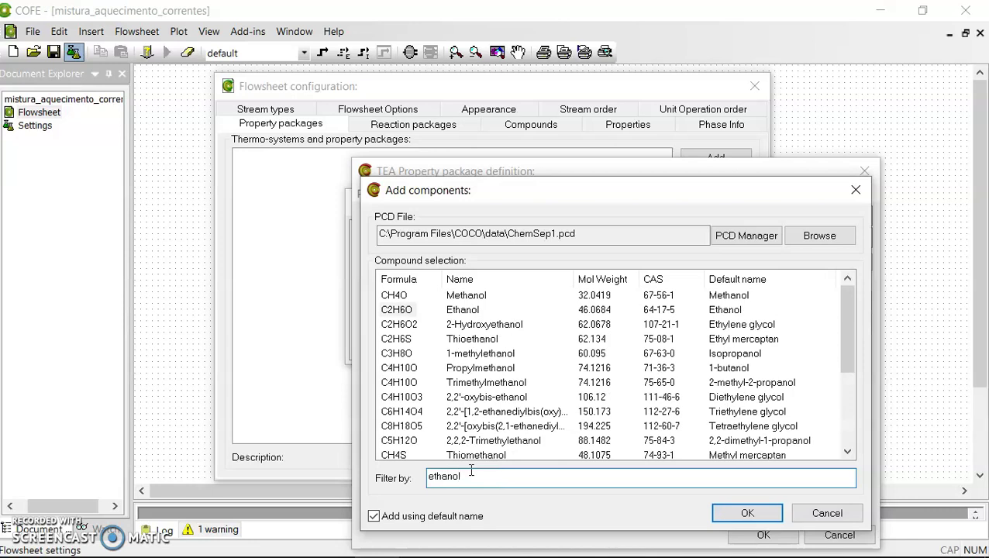
click(454, 475)
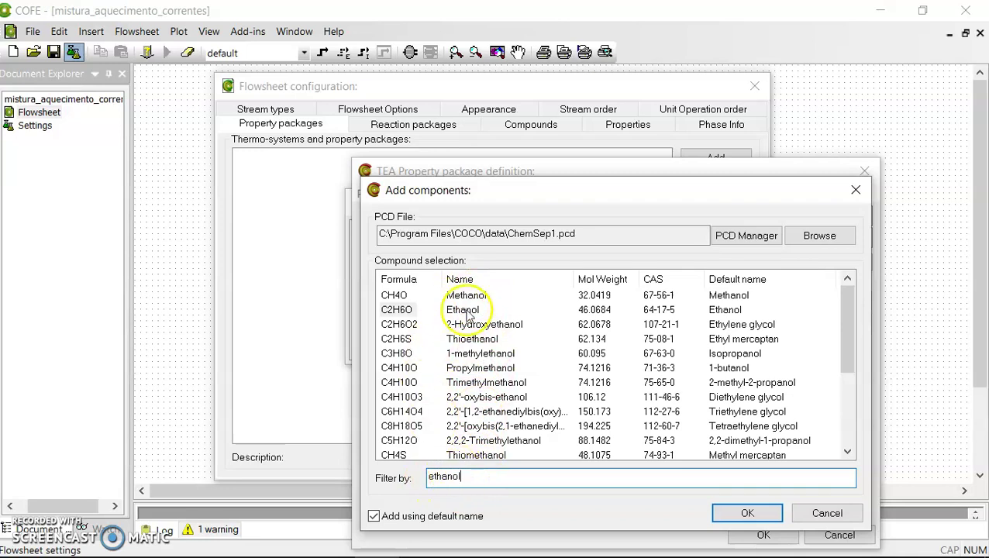
double_click(395, 310)
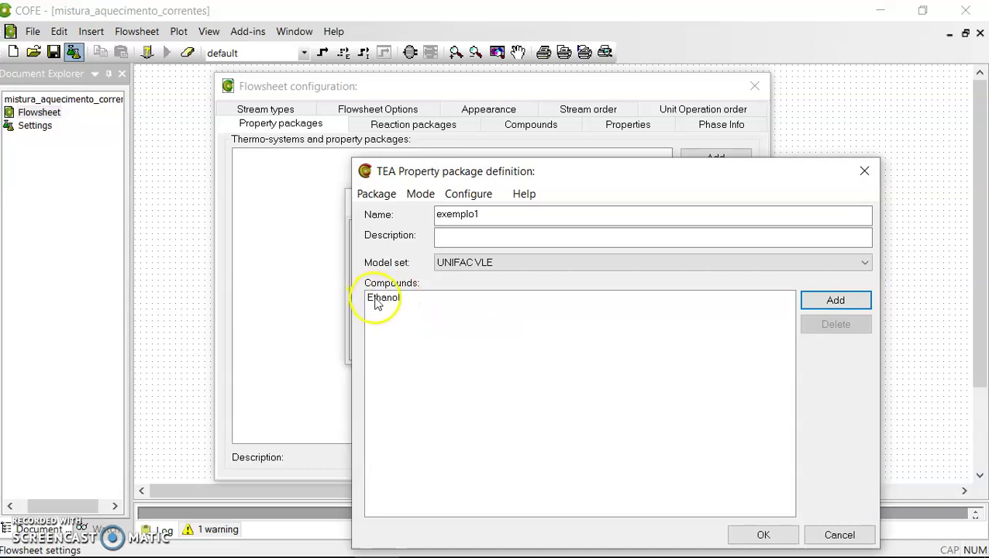
Filter the compound list for water and add Water to the property package.
click(837, 302)
text(wate)
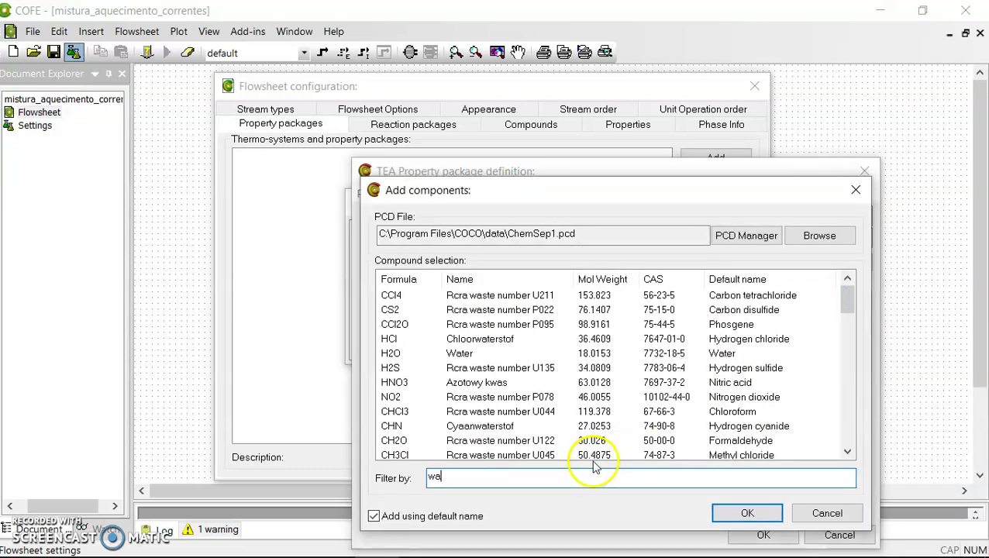
double_click(390, 310)
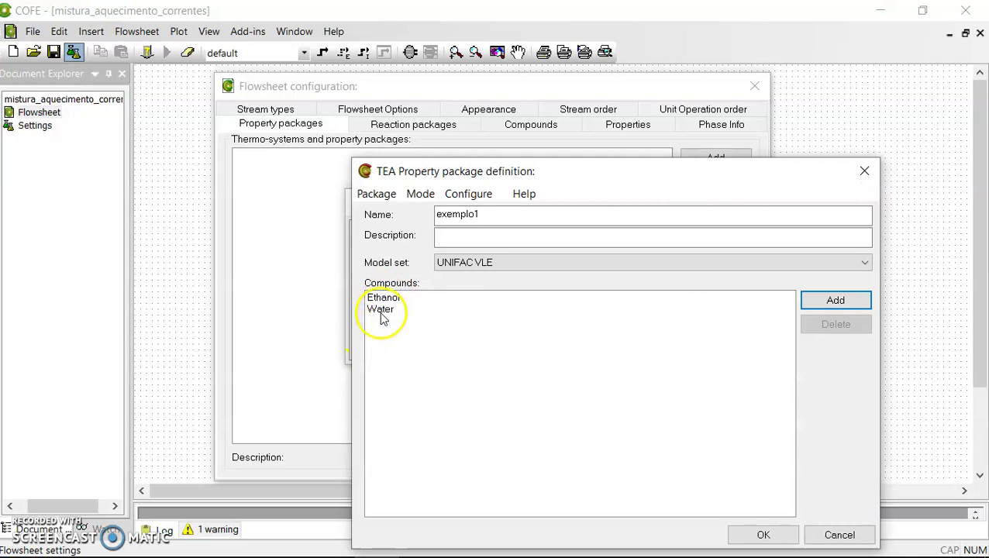
Accept the exemplo1 package definition, assign it to the default stream type and close the flowsheet configuration.
click(766, 535)
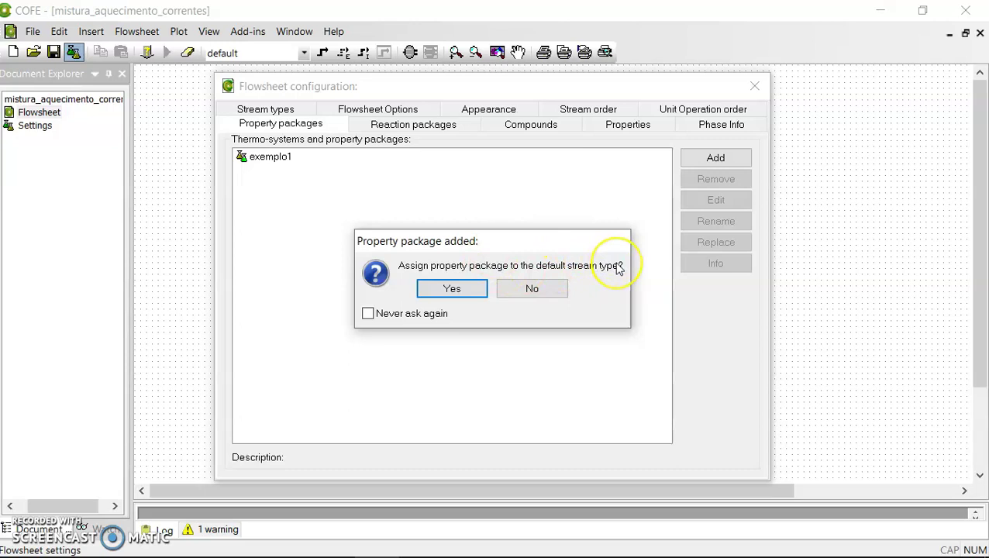
click(453, 290)
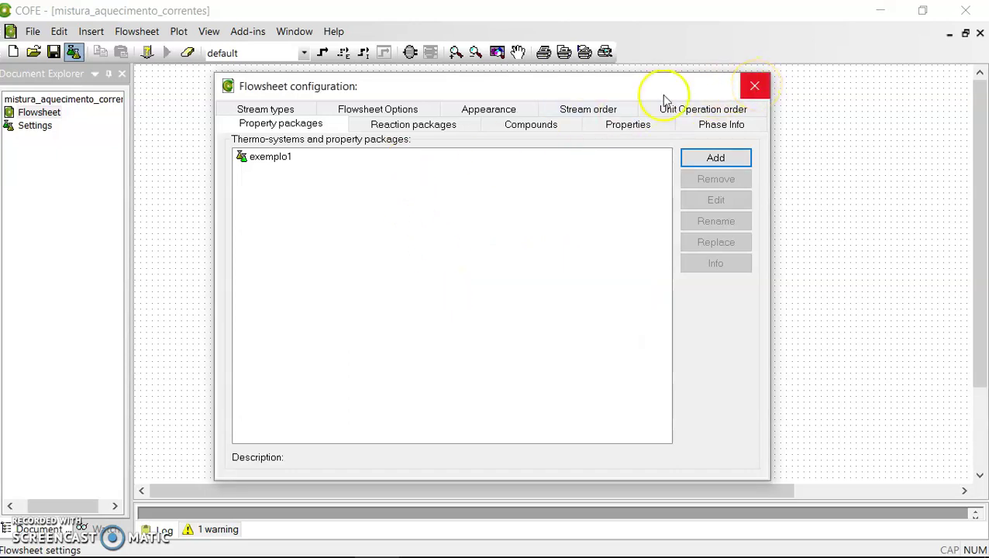
click(756, 86)
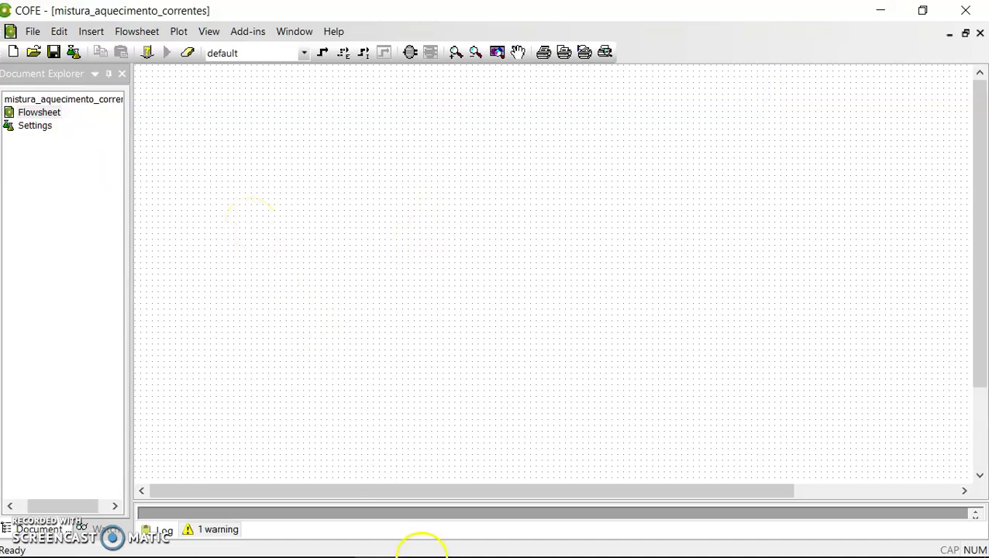
Check the ethanol feed in the exercise PDF, and draw a short horizontal stream near the flowsheet's upper-left corner in COFE.
mouse_move(432, 548)
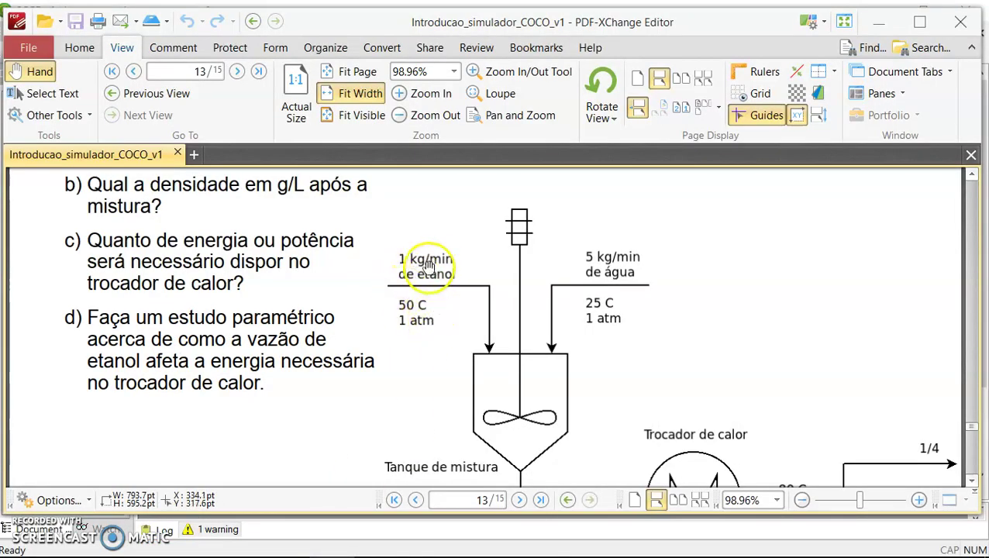
click(374, 542)
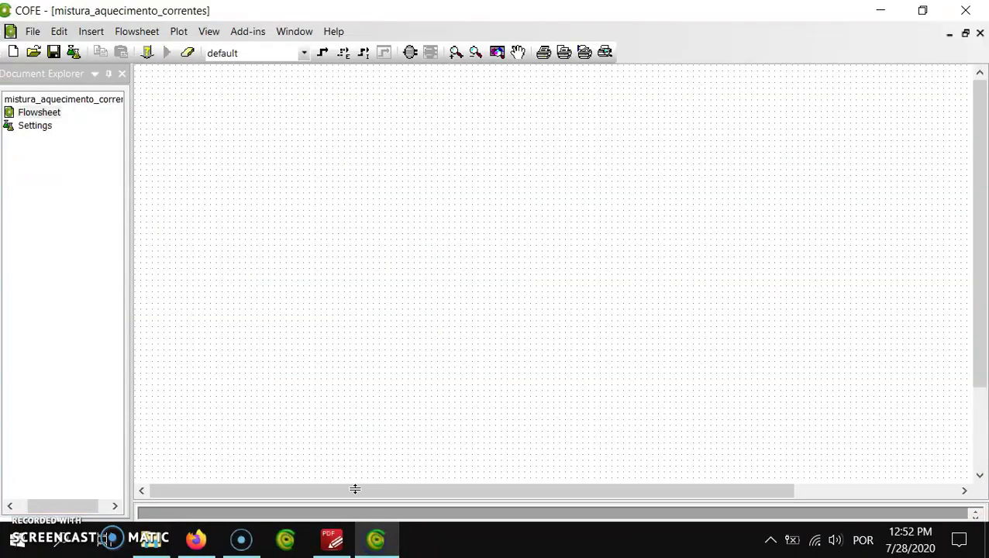
click(324, 53)
click(164, 163)
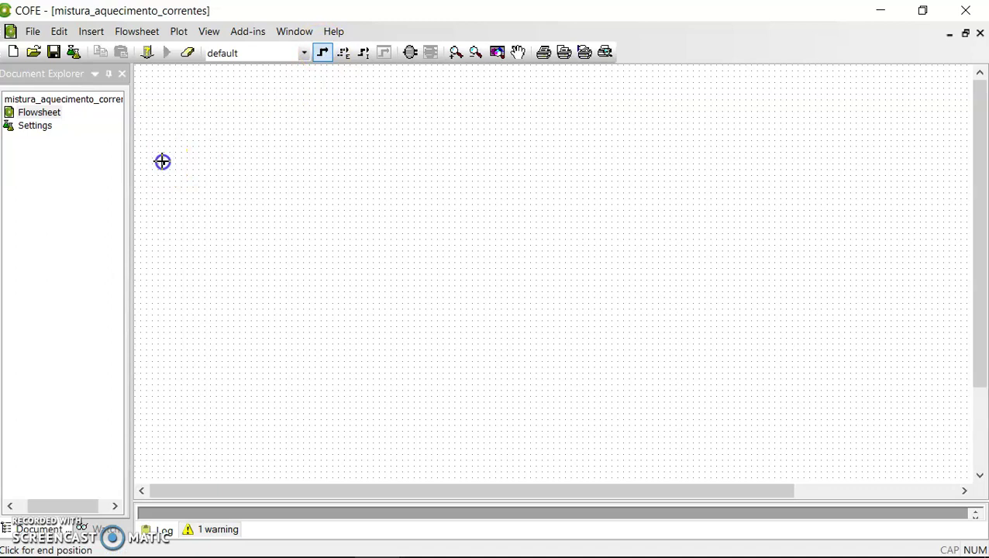
click(264, 163)
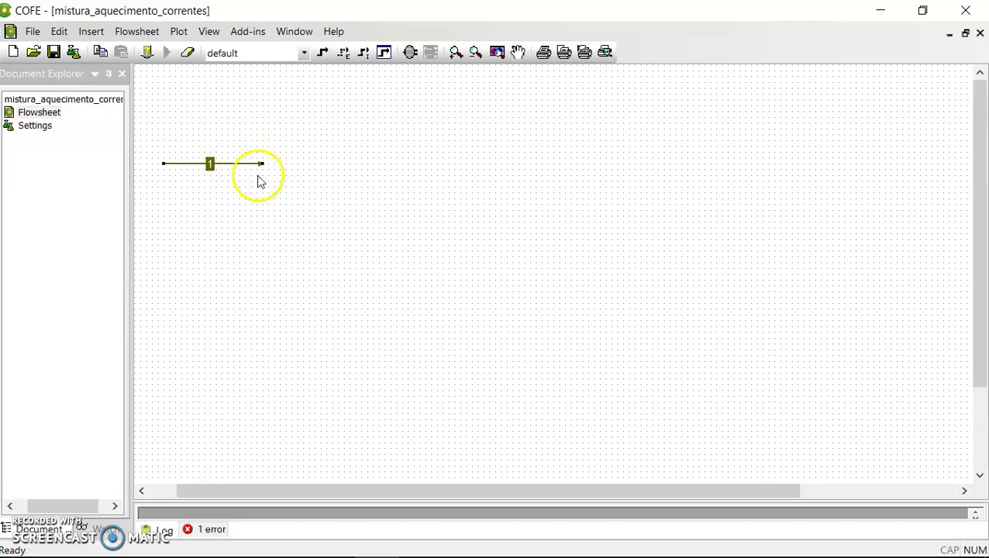
mouse_move(263, 165)
mouse_down()
mouse_move(245, 161)
mouse_move(214, 101)
mouse_move(273, 193)
mouse_move(245, 154)
mouse_move(256, 164)
mouse_up()
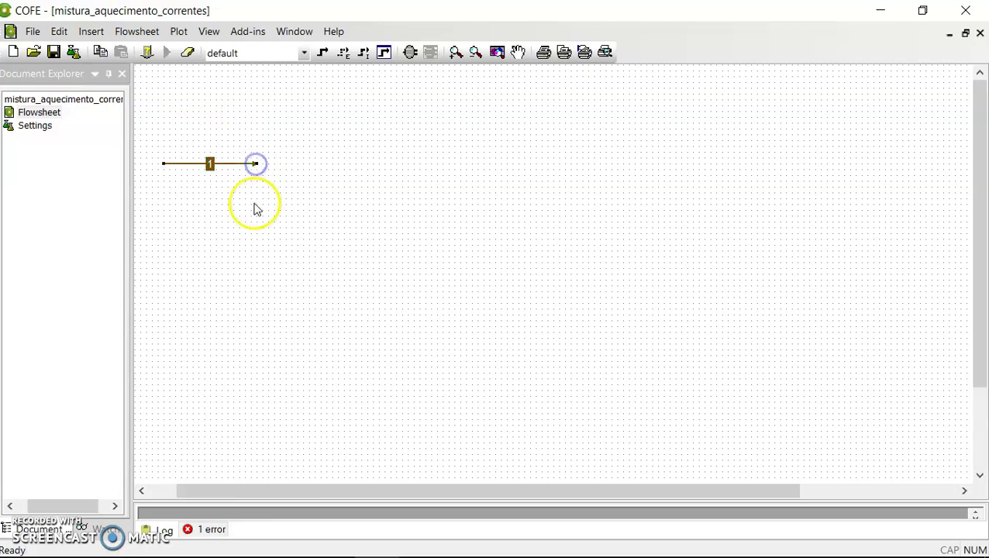
Open the new stream's data and check the ethanol feed's temperature and pressure in the exercise PDF in PDF-XChange Editor.
double_click(189, 165)
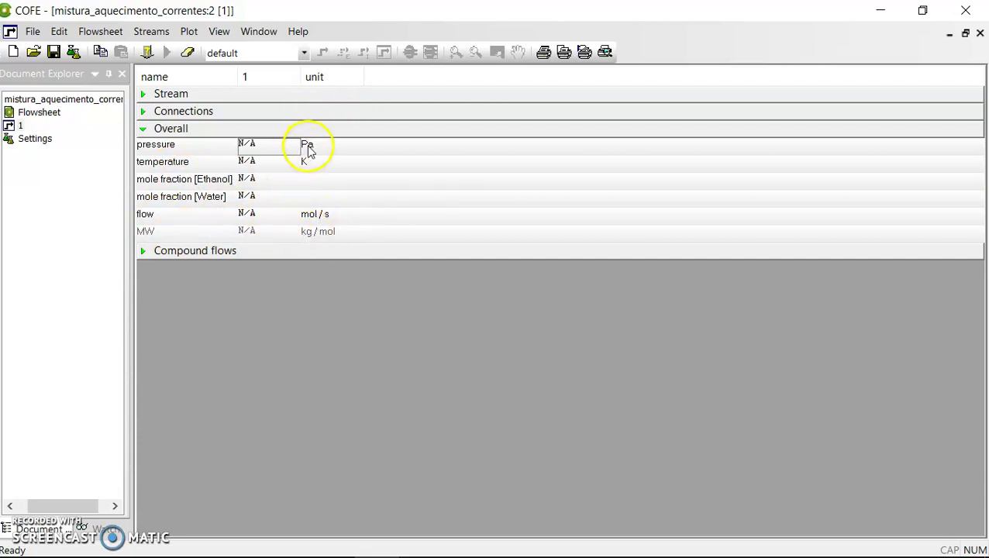
mouse_move(435, 547)
click(328, 539)
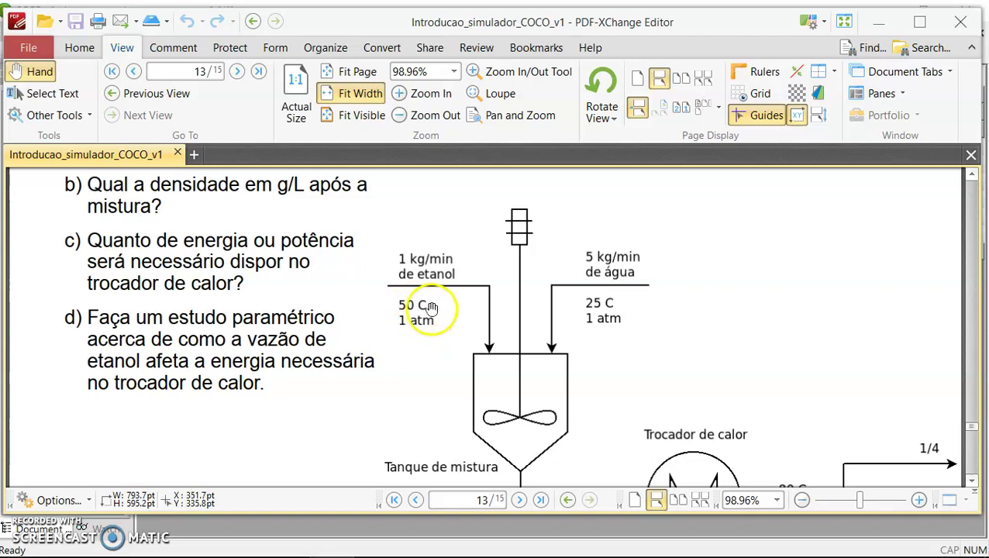
click(380, 543)
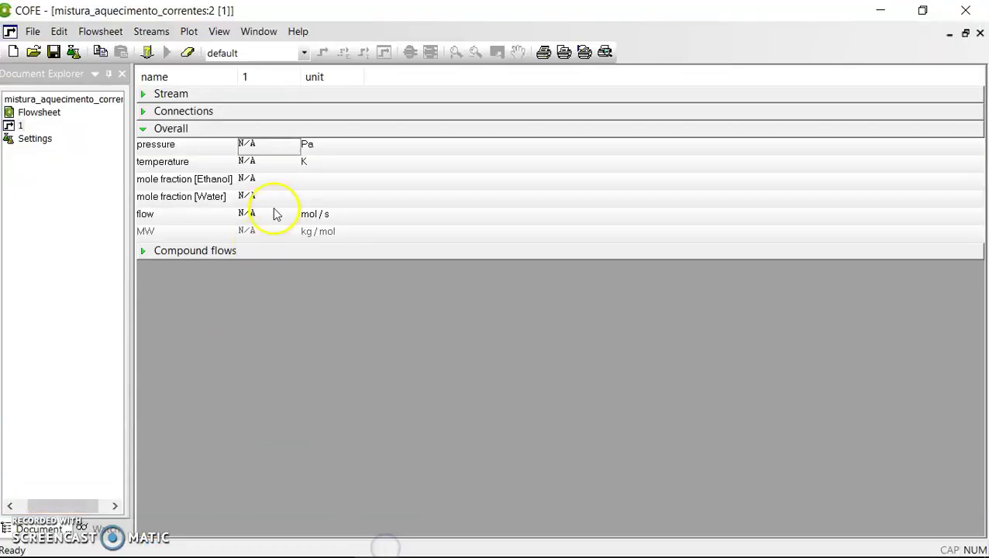
Set the stream's pressure unit to atm and its temperature unit to °C.
click(310, 145)
click(312, 147)
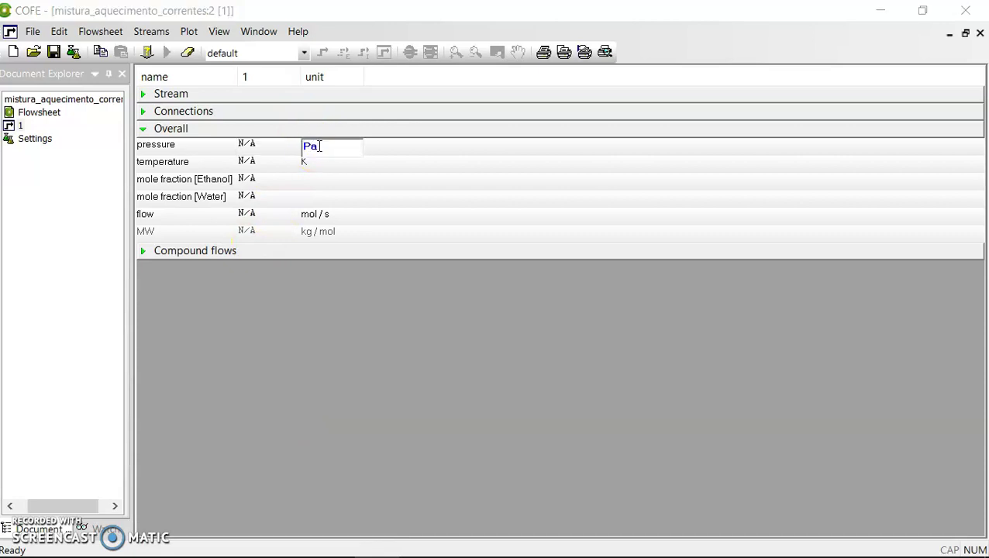
click(319, 147)
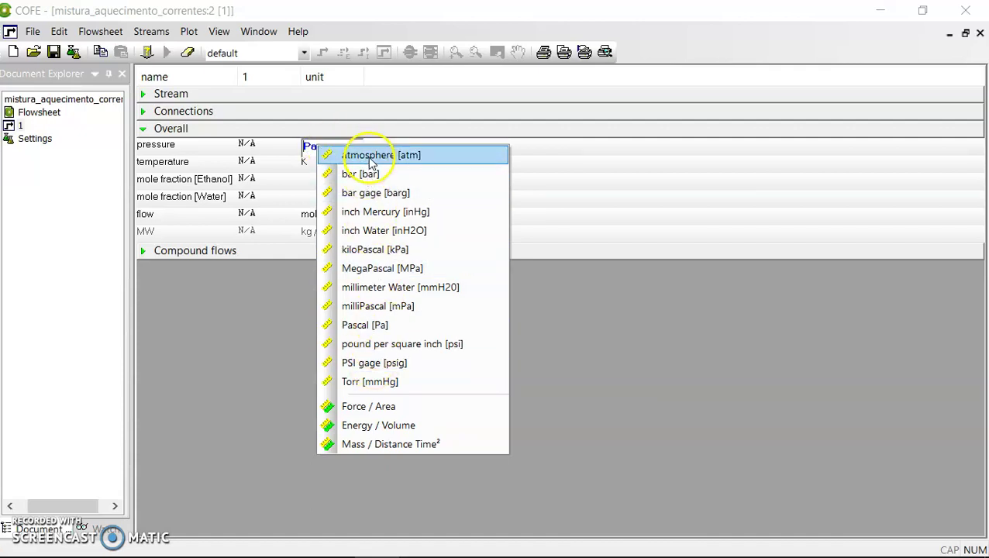
click(370, 159)
click(316, 149)
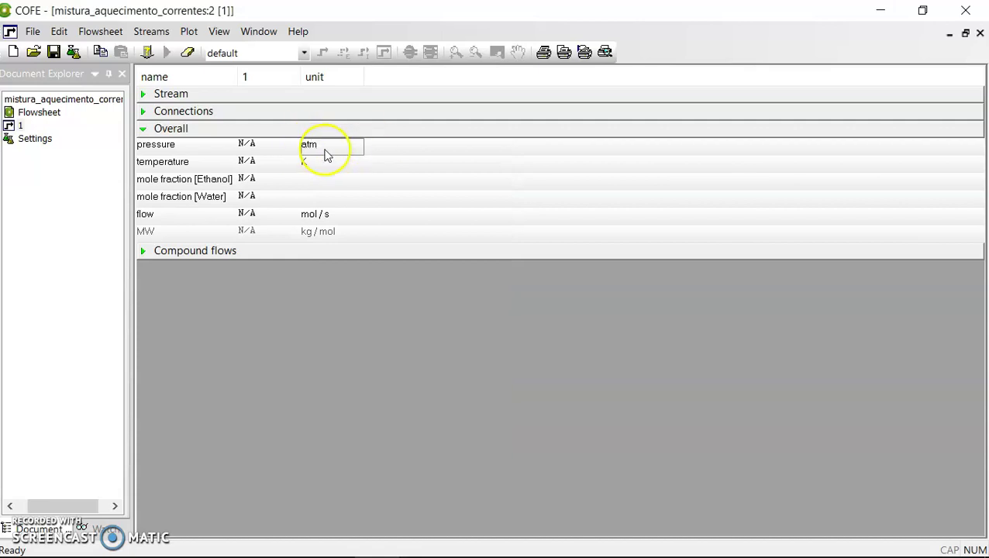
click(313, 166)
click(312, 164)
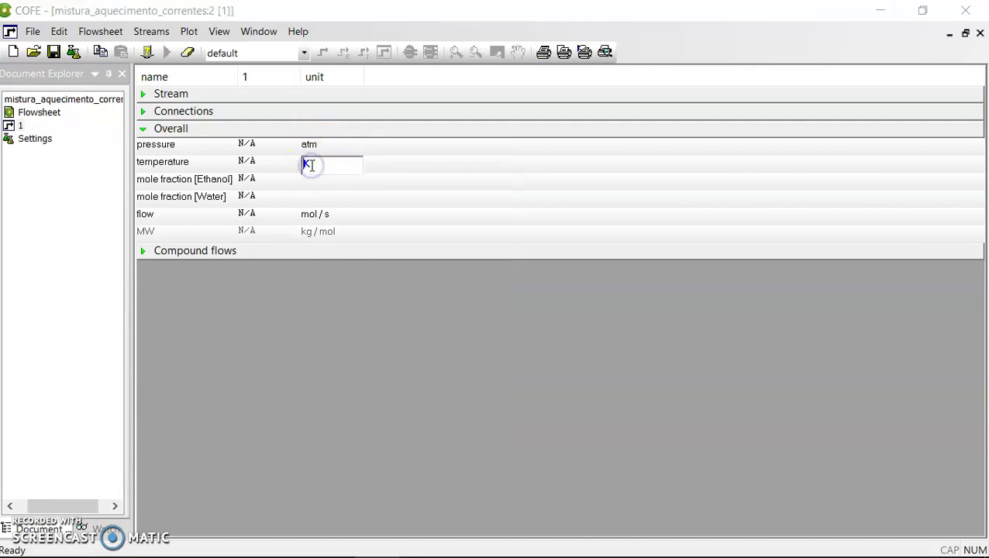
click(364, 174)
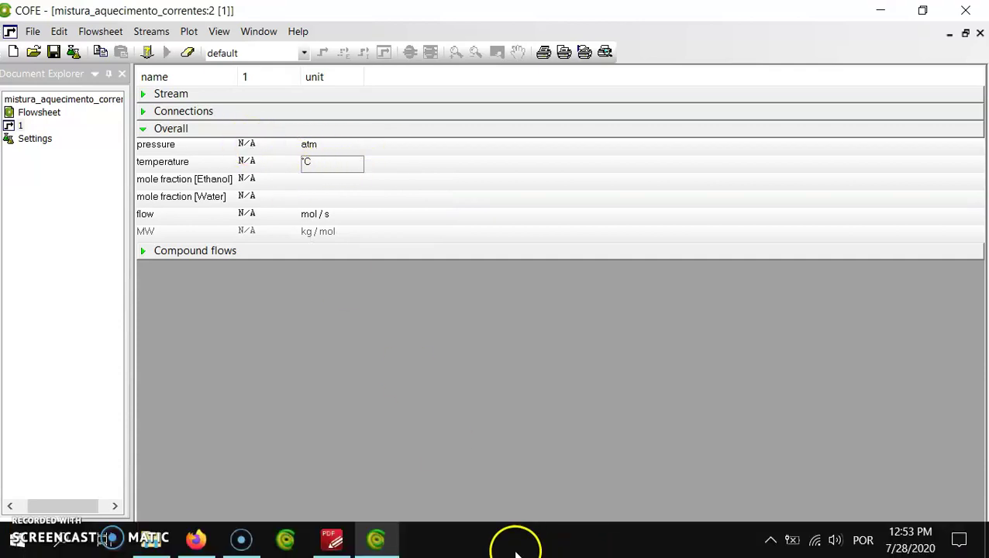
Check the ethanol feed's pressure in the exercise PDF in PDF-XChange Editor and set the stream's pressure to 1 atm in COFE.
click(334, 535)
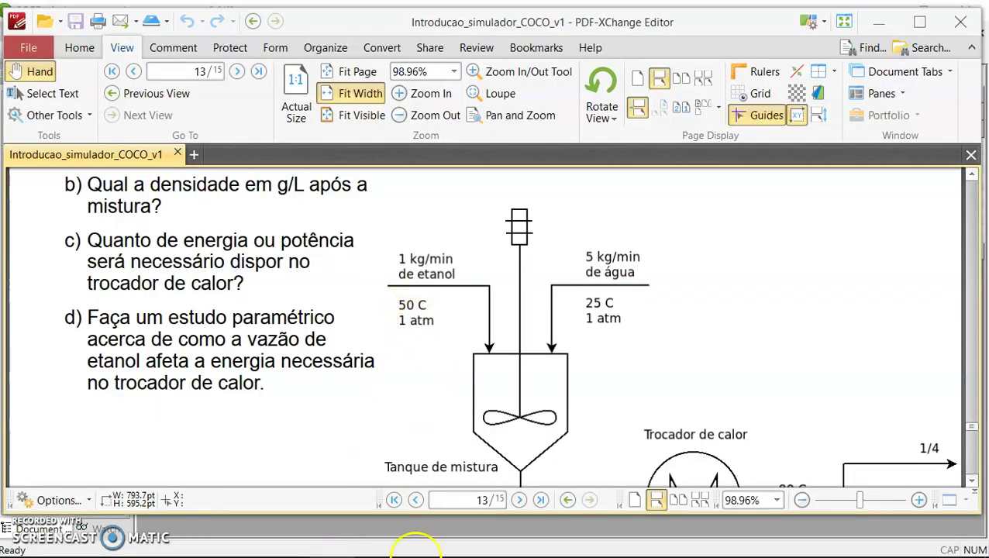
click(378, 539)
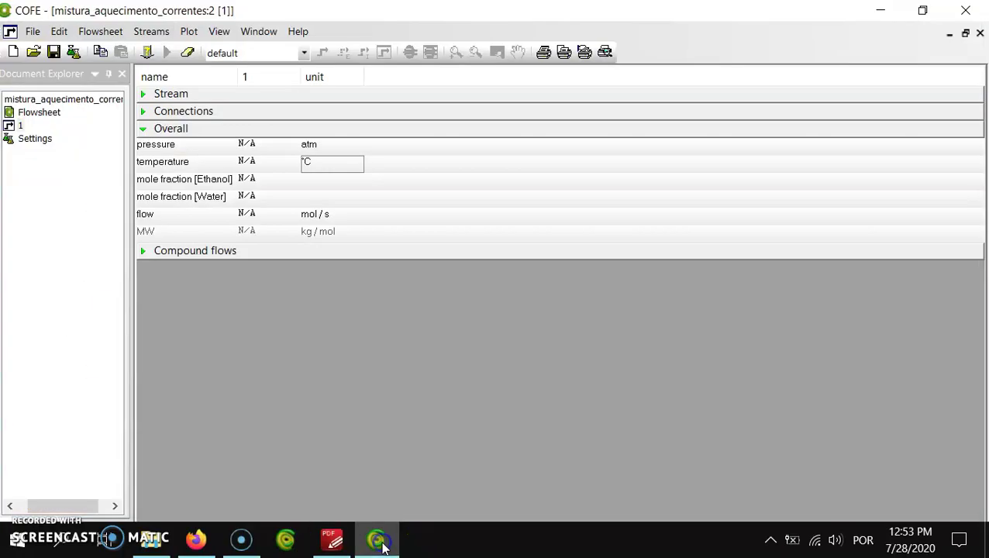
click(250, 146)
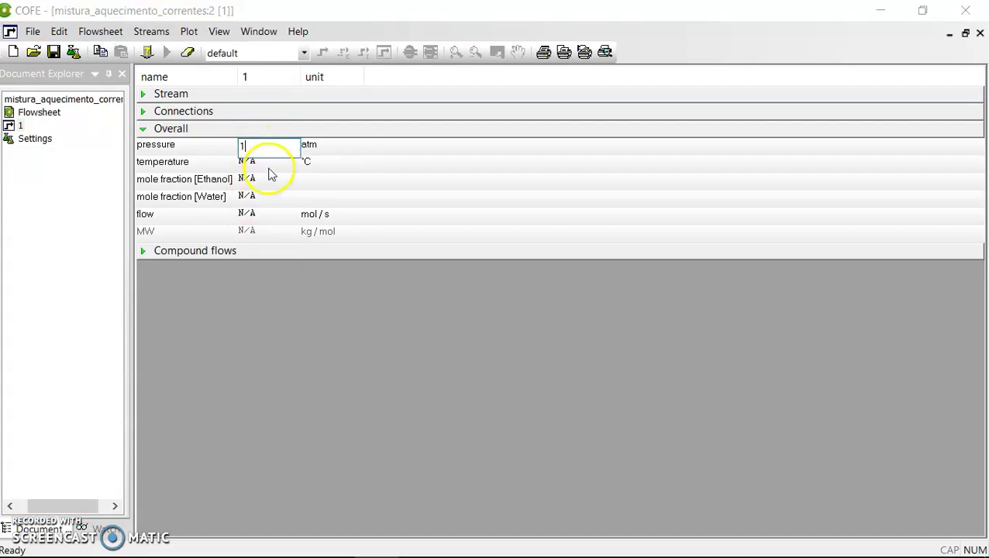
key(Return)
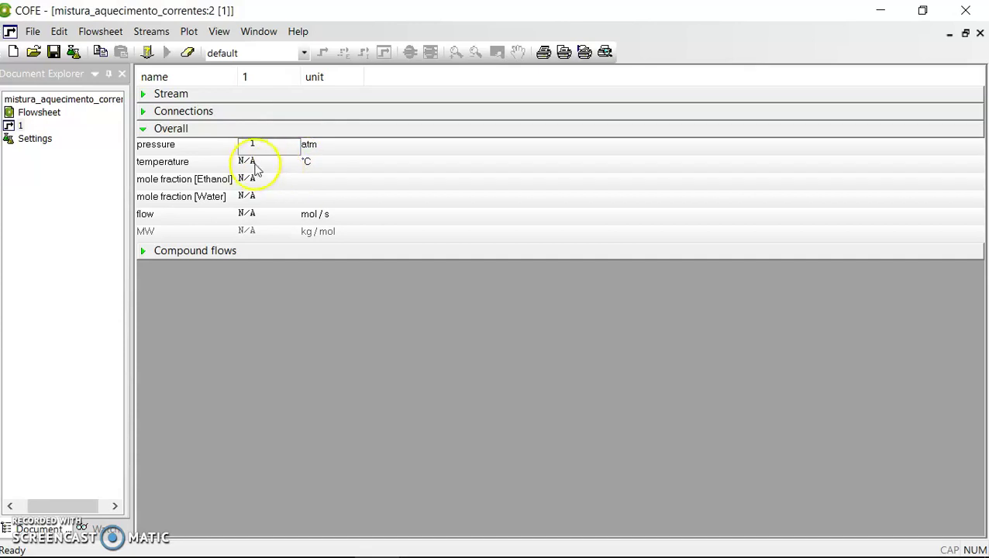
click(255, 154)
Check the ethanol feed's temperature in the exercise PDF and set the stream's temperature to 50 °C in COFE.
mouse_move(519, 545)
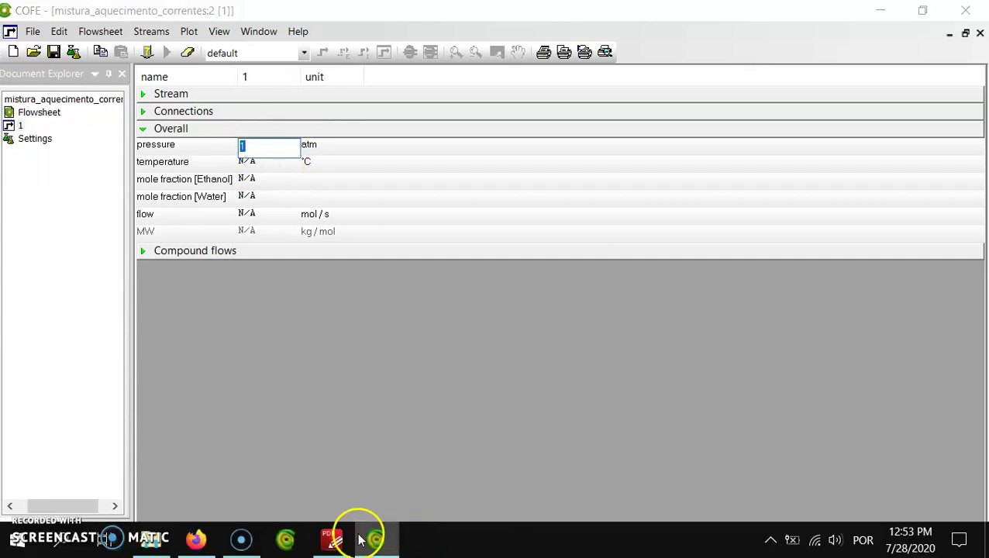
click(333, 541)
click(376, 541)
click(248, 161)
text(50)
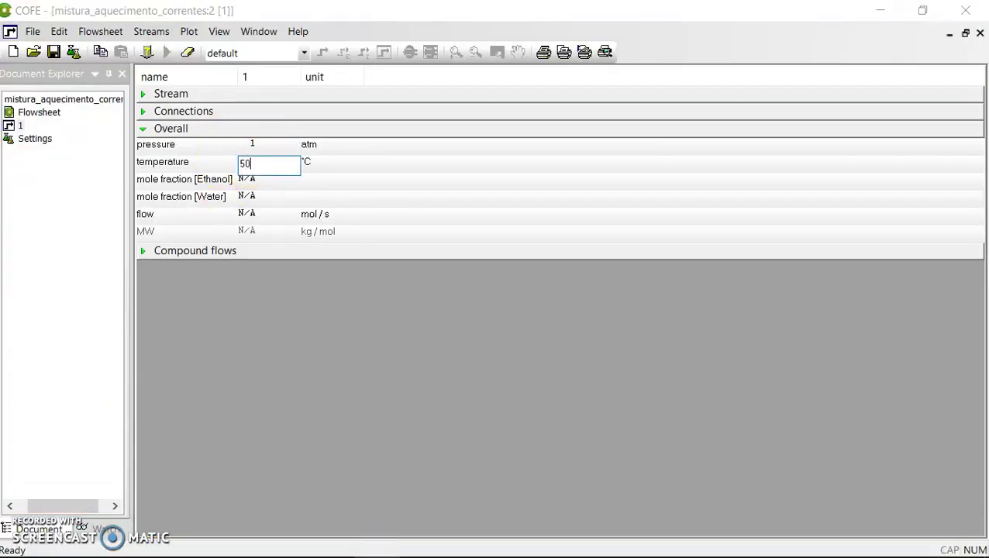
key(Return)
Look up the ethanol feed's flow in the exercise PDF and expand the stream's compound flows in COFE.
mouse_move(486, 545)
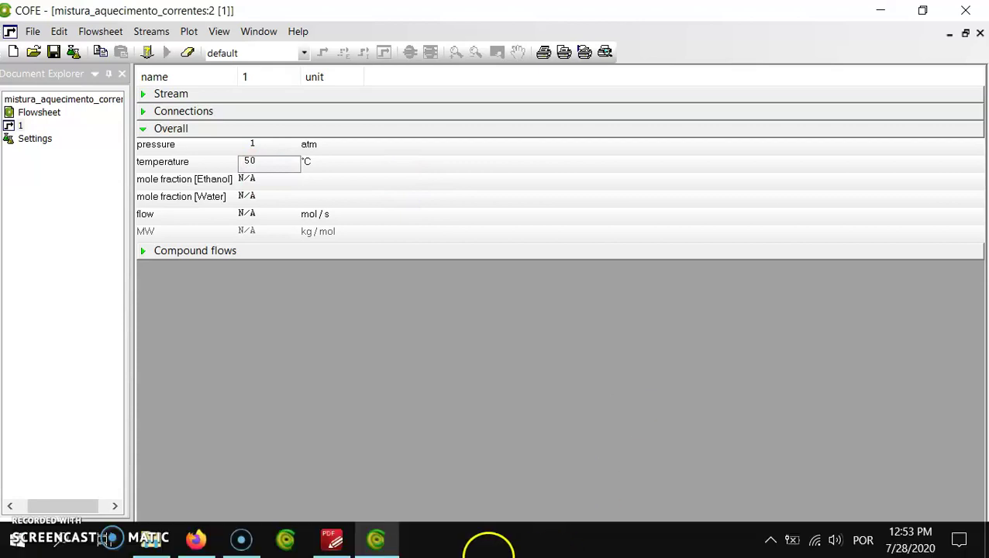
click(378, 543)
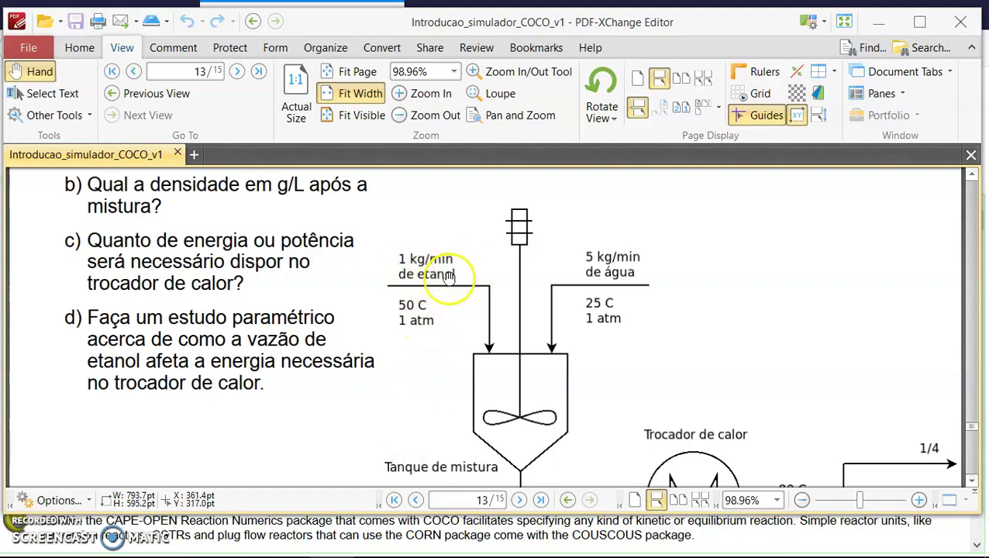
click(375, 542)
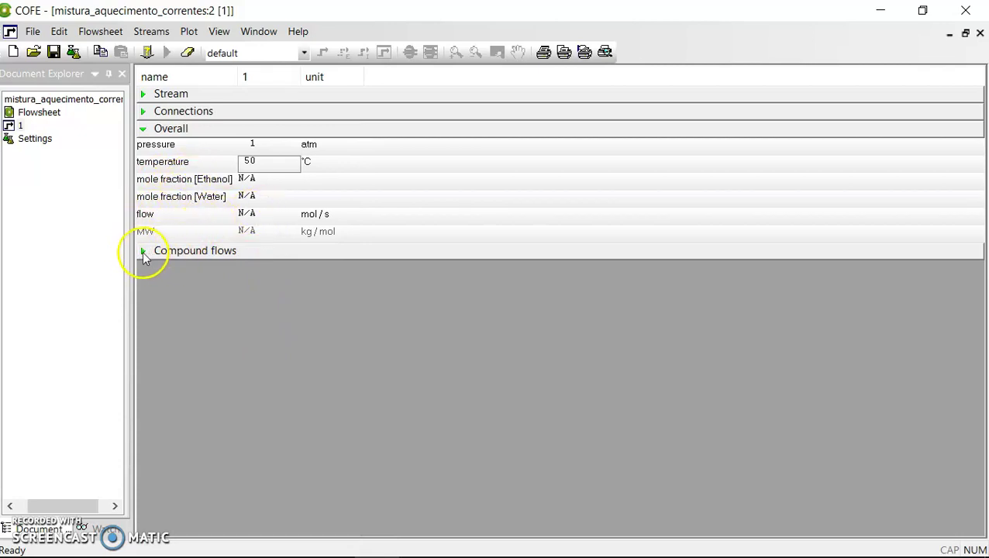
click(143, 251)
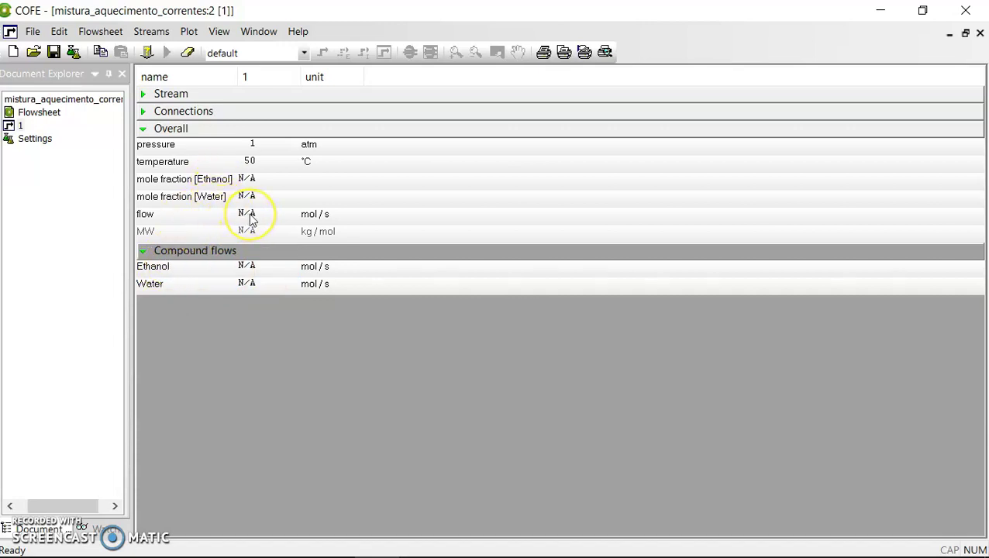
Recheck the ethanol feed's flow unit in the exercise PDF and set the compound flow unit to kg/min in COFE.
mouse_move(435, 543)
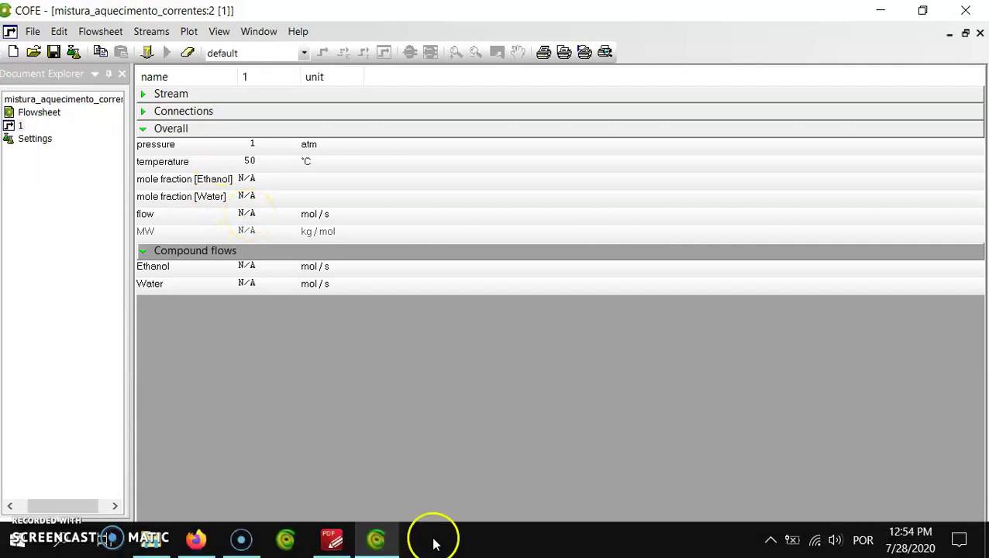
click(327, 539)
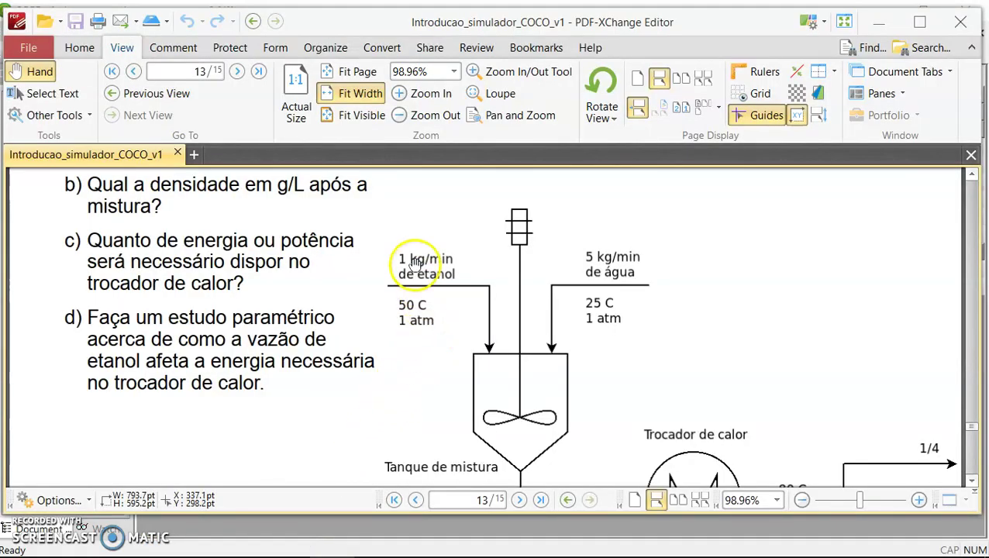
mouse_move(439, 545)
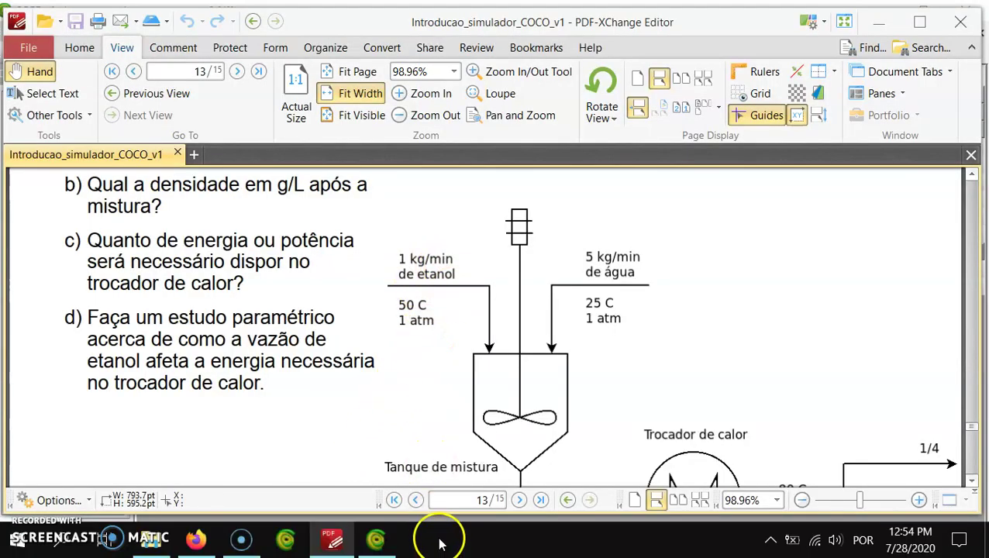
click(376, 539)
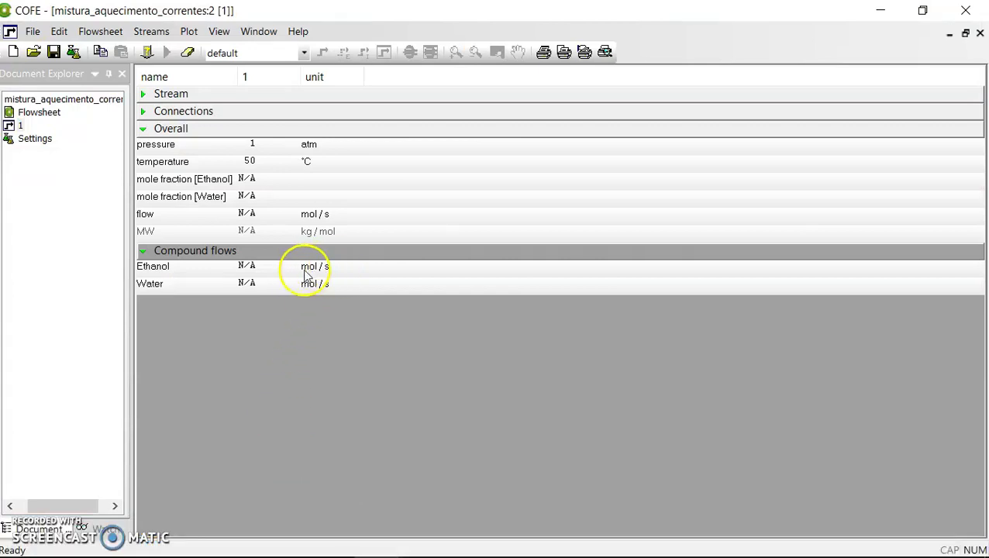
click(311, 271)
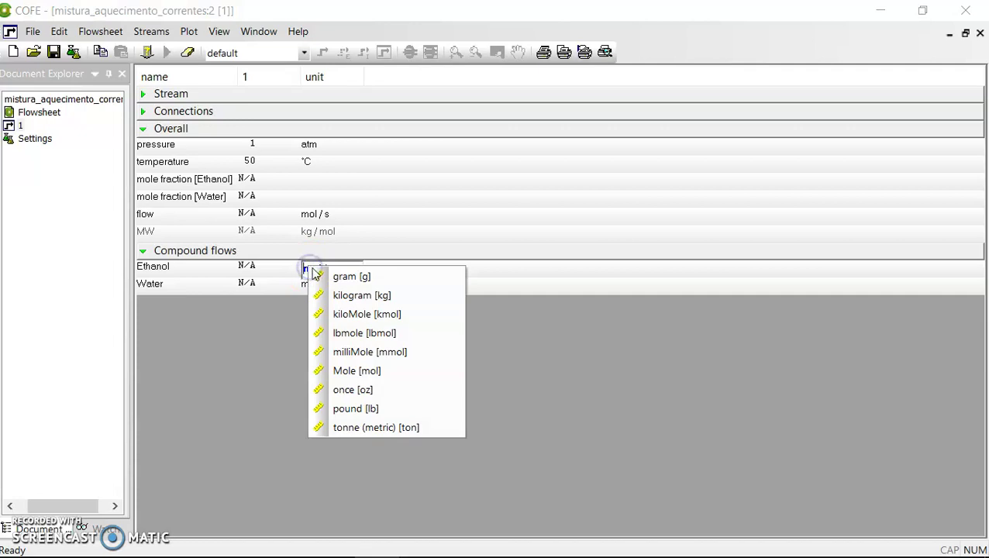
click(361, 295)
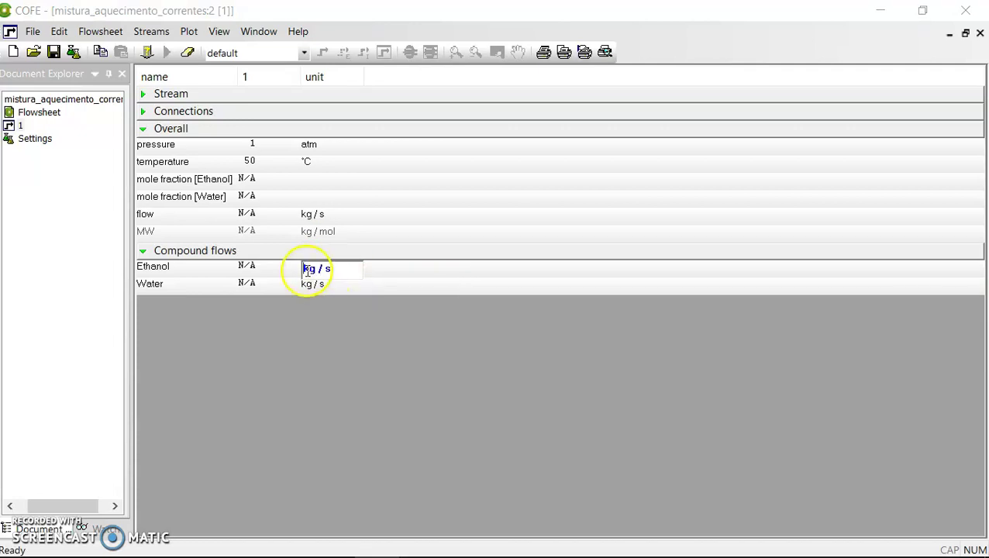
click(334, 270)
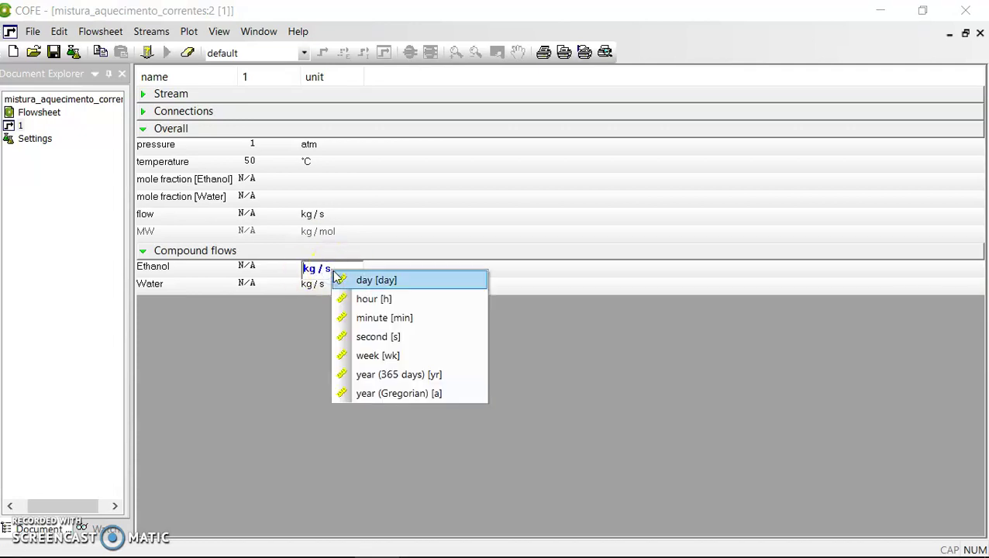
click(395, 317)
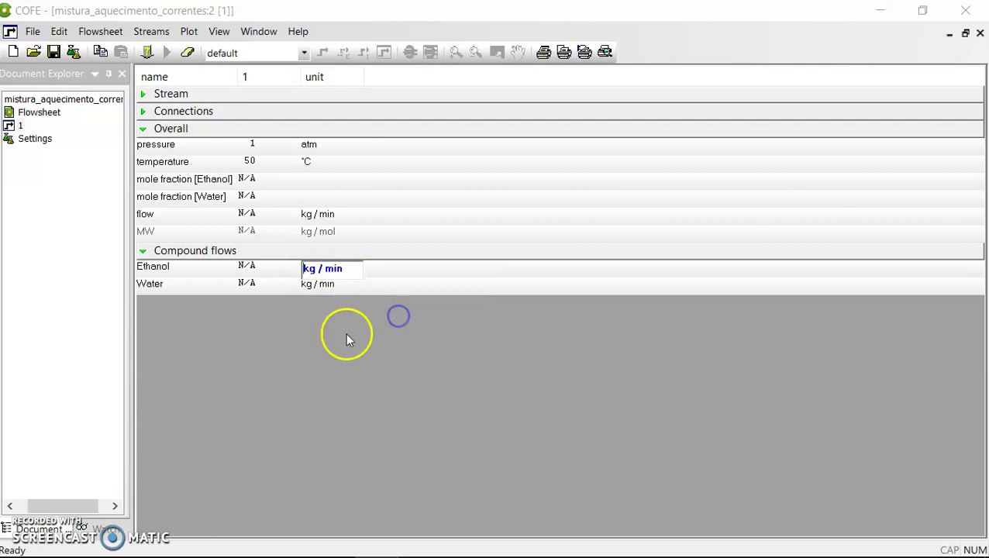
Set the stream's ethanol flow to 1 kg/min with 0 kg/min of water, and close the stream data.
click(257, 266)
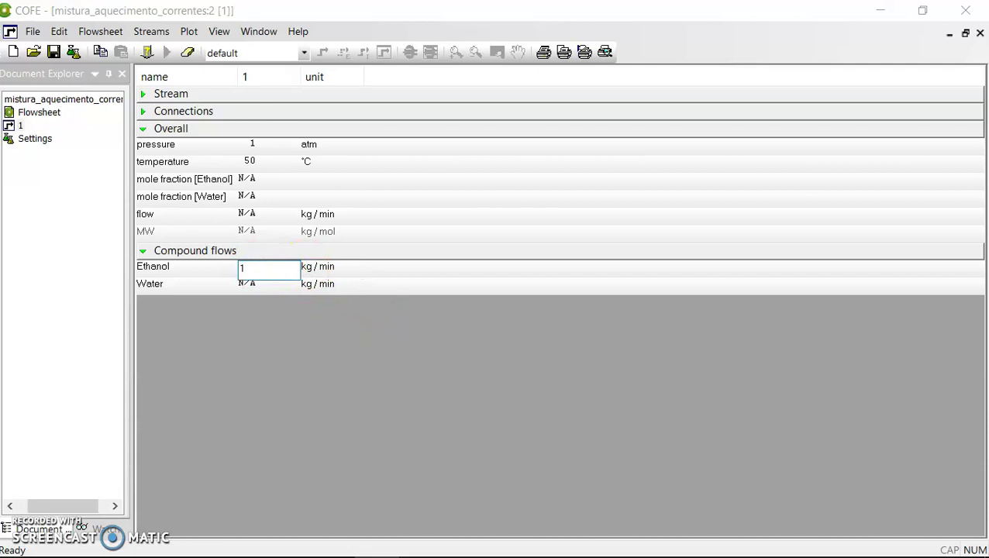
click(255, 265)
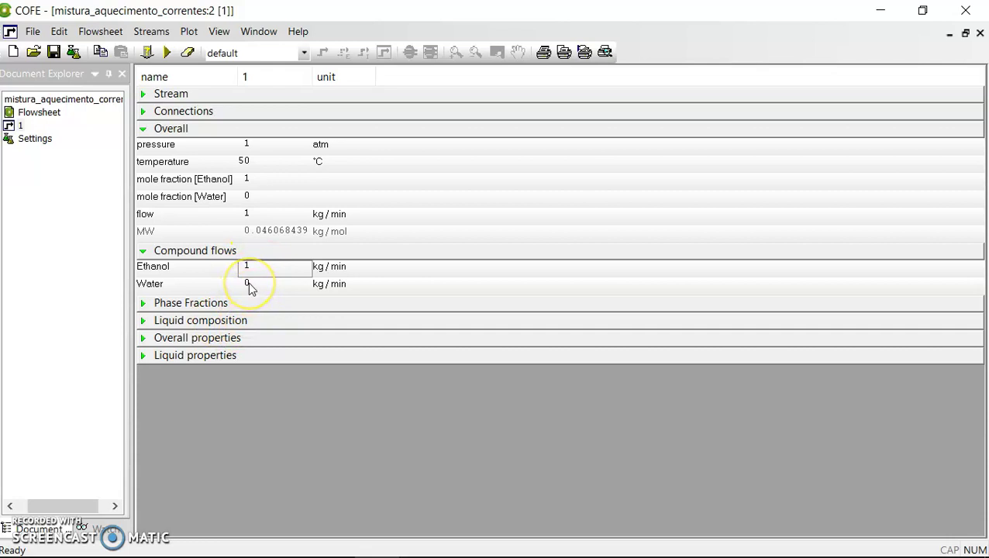
click(248, 284)
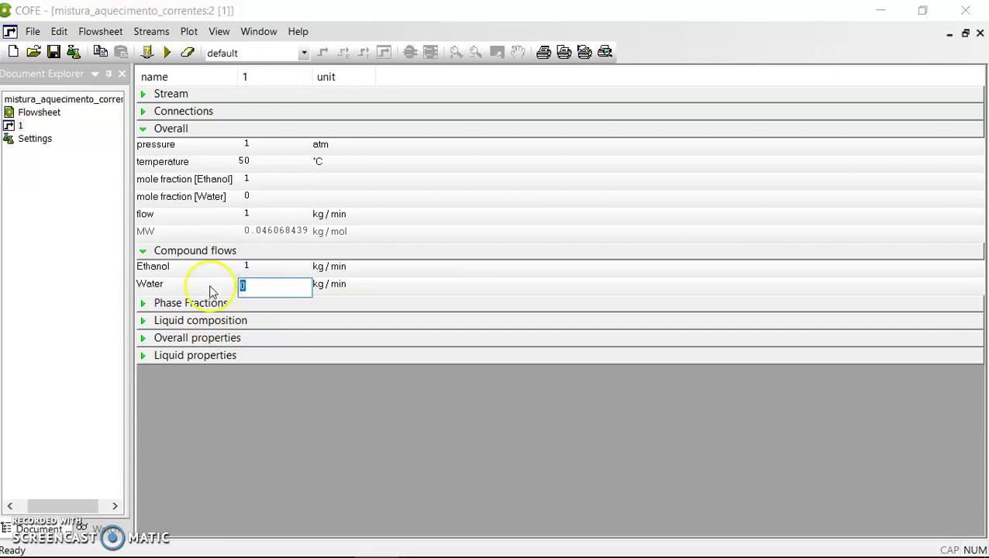
click(249, 283)
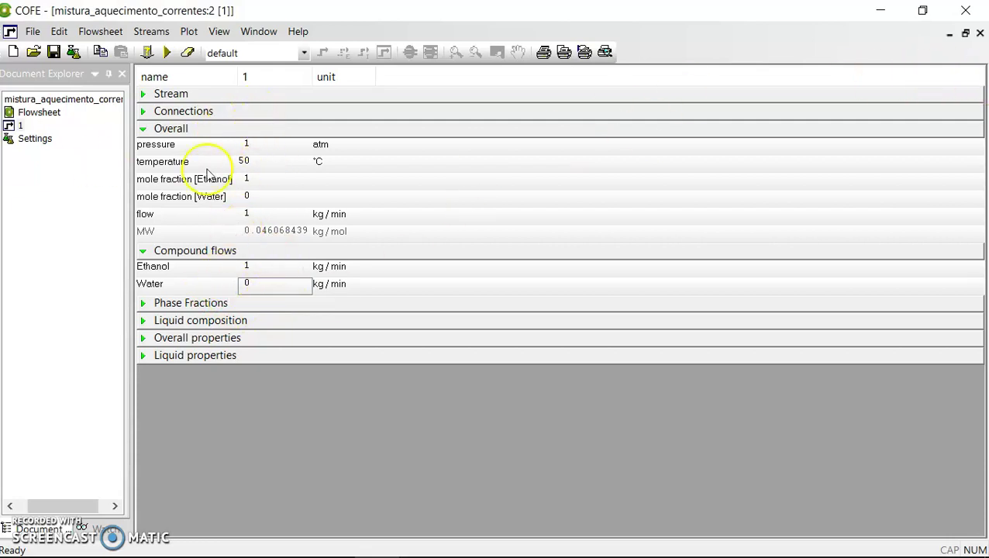
click(980, 35)
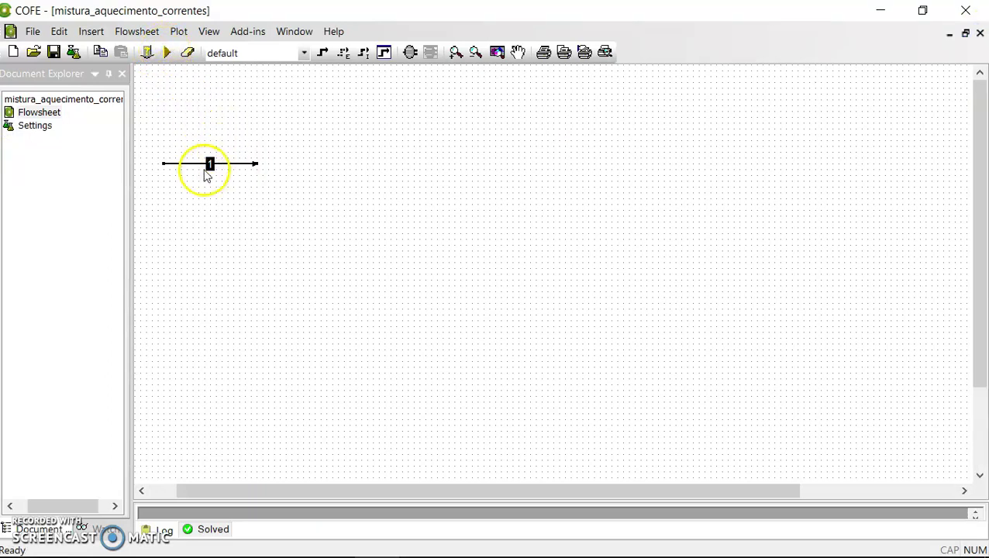
Check the flowsheet specification for correctness and completeness, and solve the flowsheet.
mouse_move(186, 171)
click(148, 57)
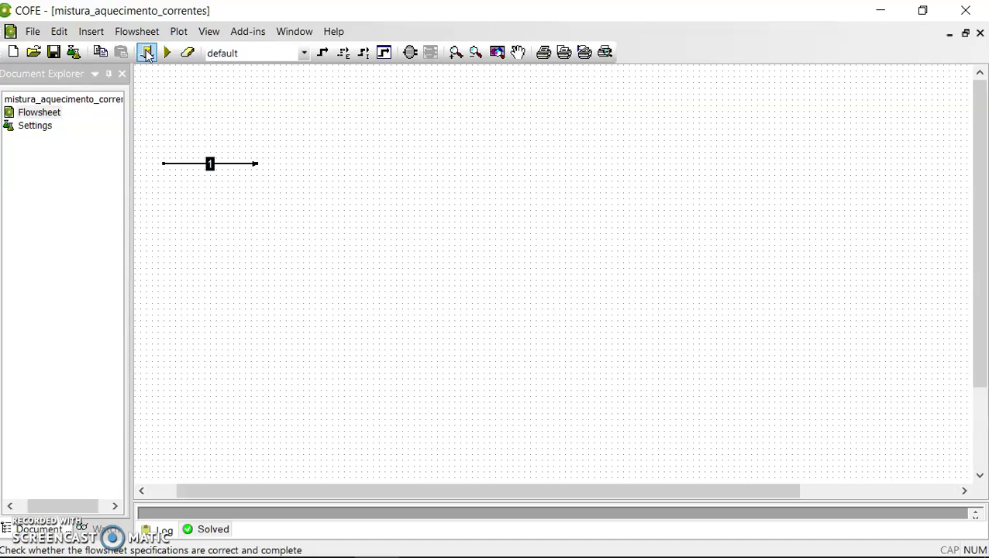
click(147, 53)
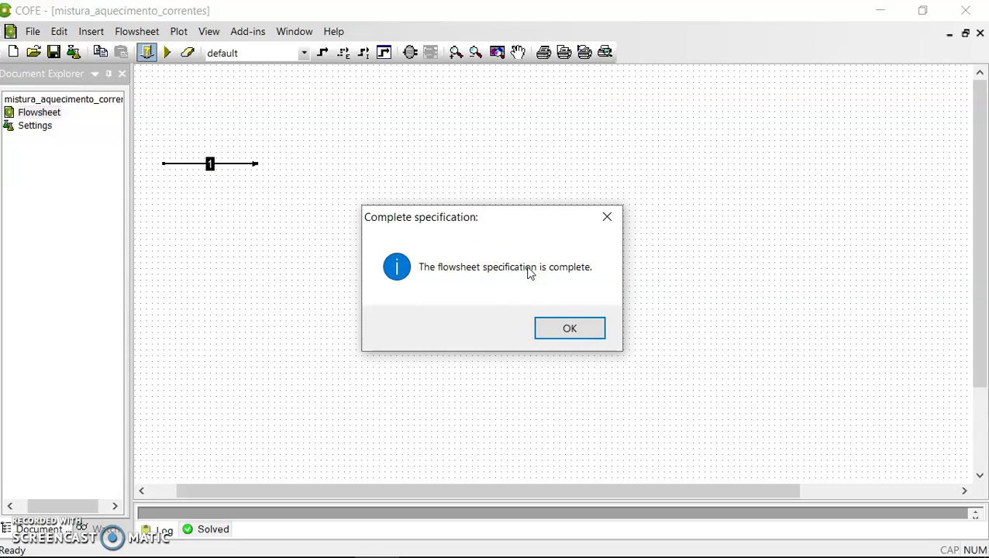
click(568, 326)
click(168, 53)
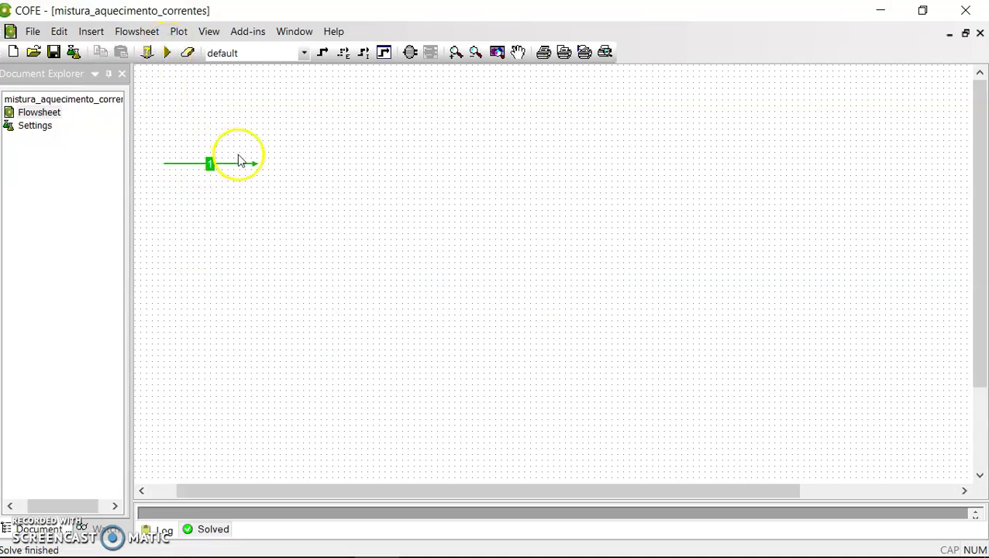
mouse_move(213, 171)
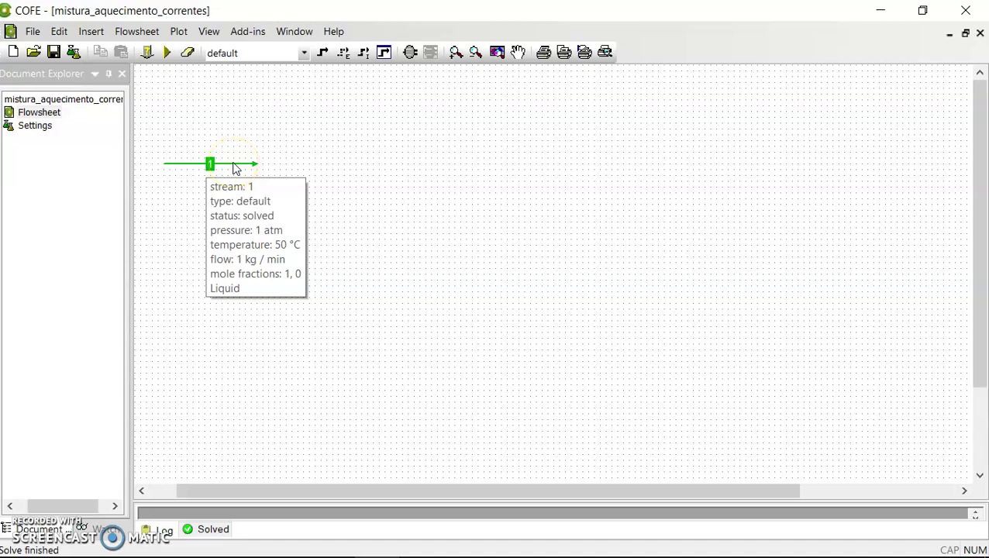
Look up the water feed in the exercise PDF and draw a second horizontal material stream below stream 1 in COFE.
click(332, 540)
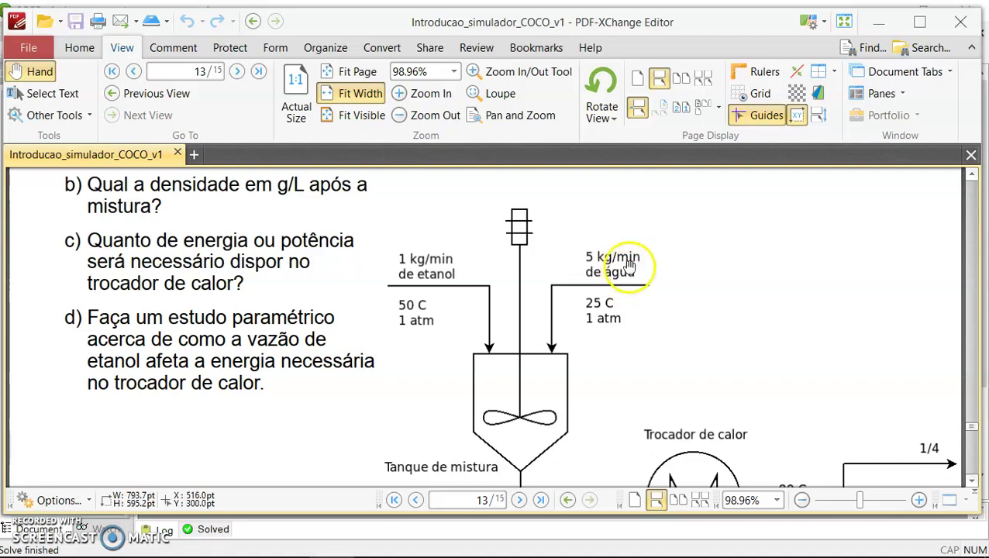
mouse_move(338, 548)
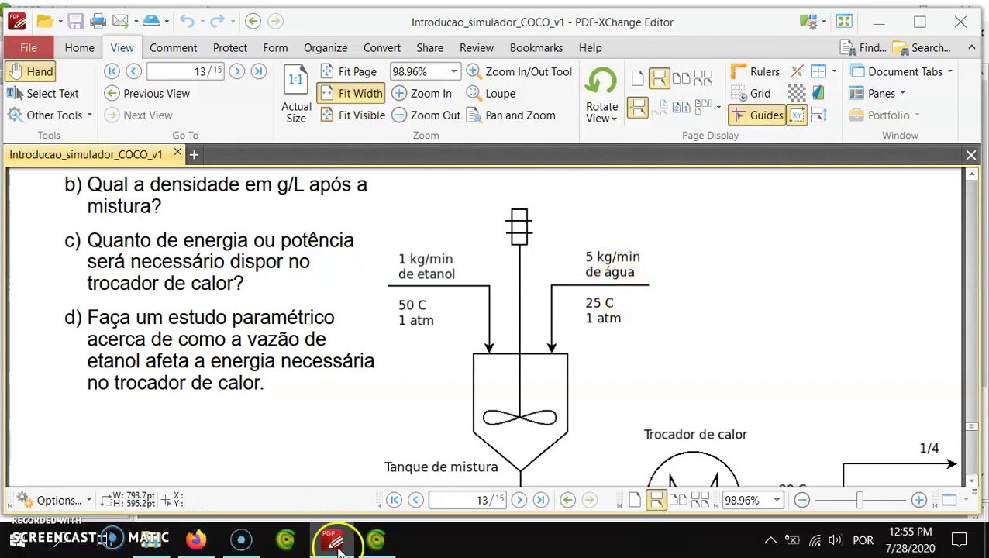
click(376, 539)
click(321, 51)
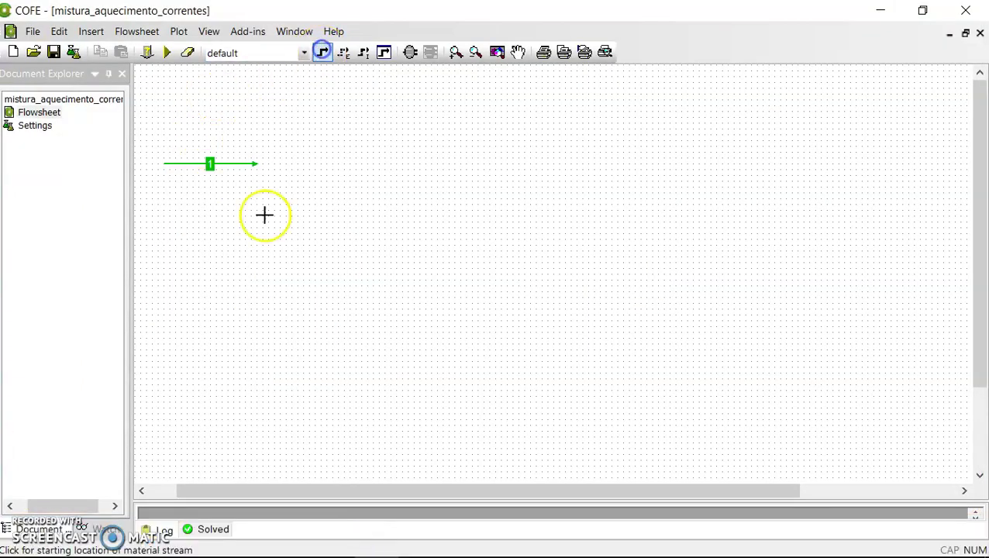
click(164, 216)
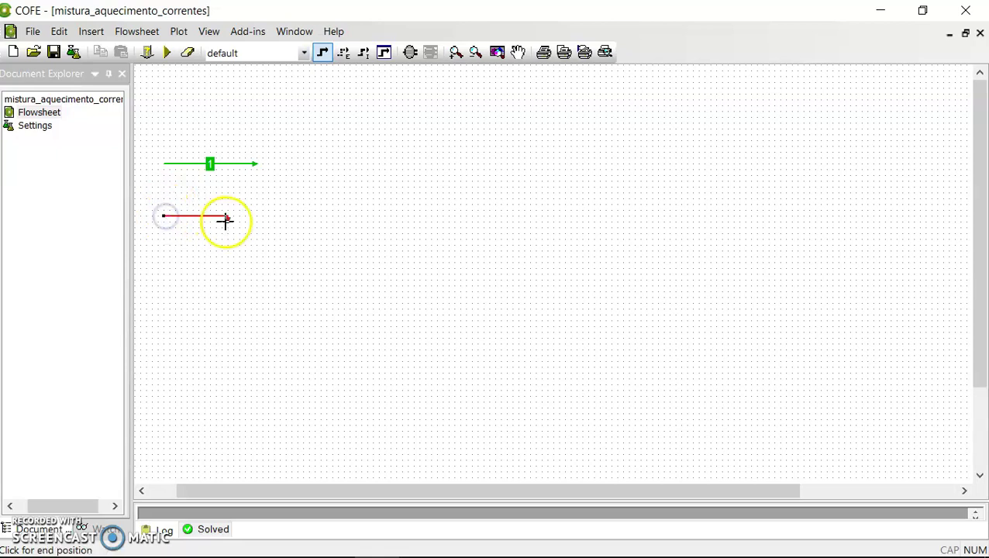
click(255, 215)
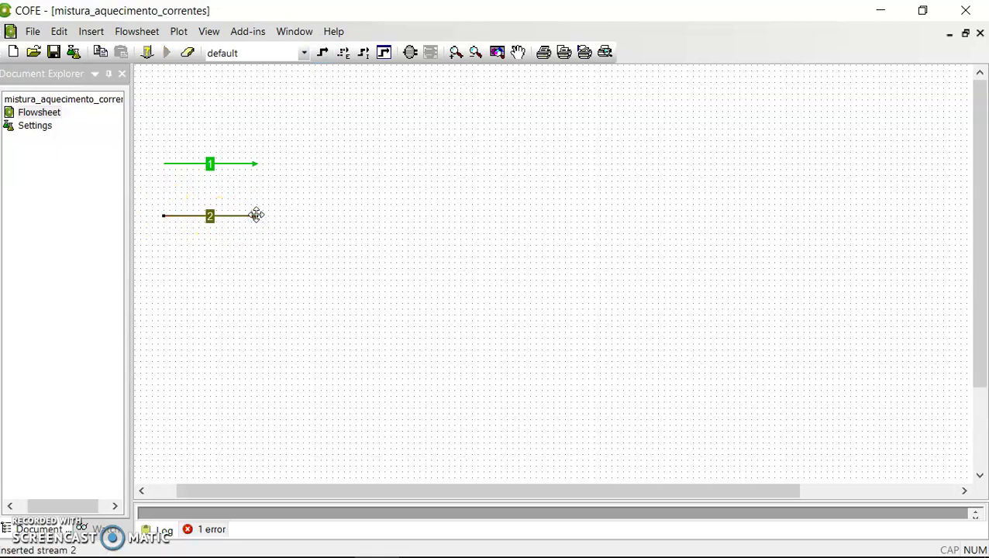
click(240, 358)
Recheck the water feed's conditions in the exercise PDF and set stream 2's pressure to 1 atm and temperature to 25 °C in COFE.
click(285, 535)
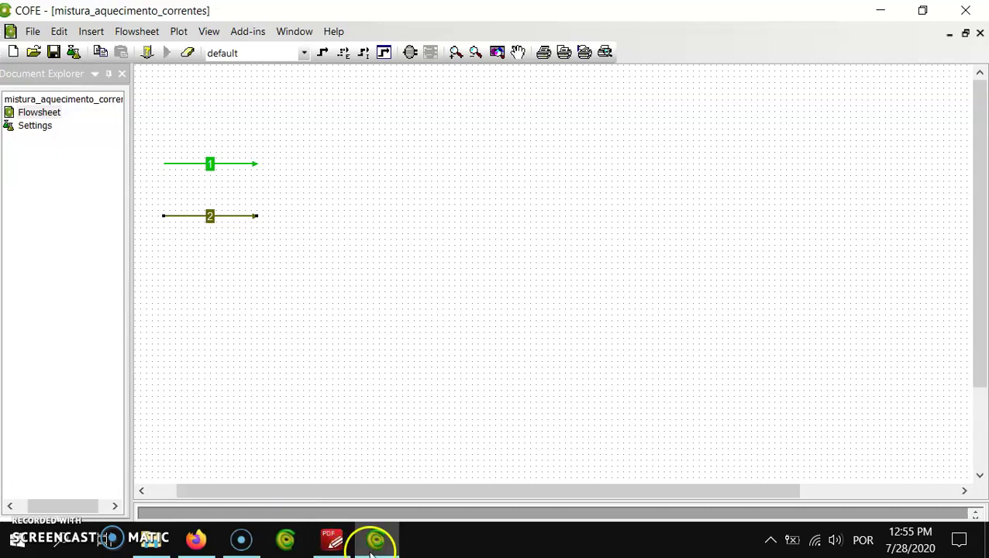
click(331, 539)
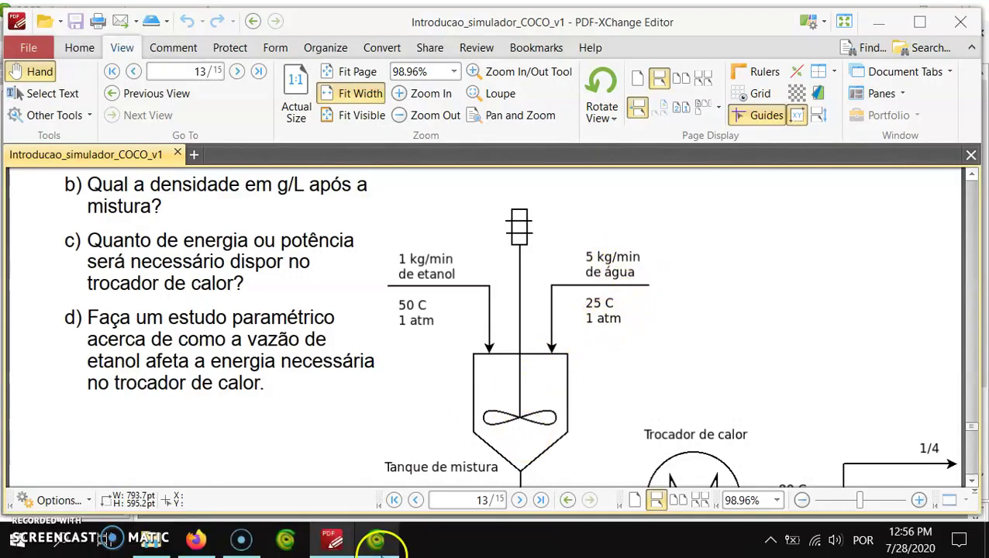
click(378, 542)
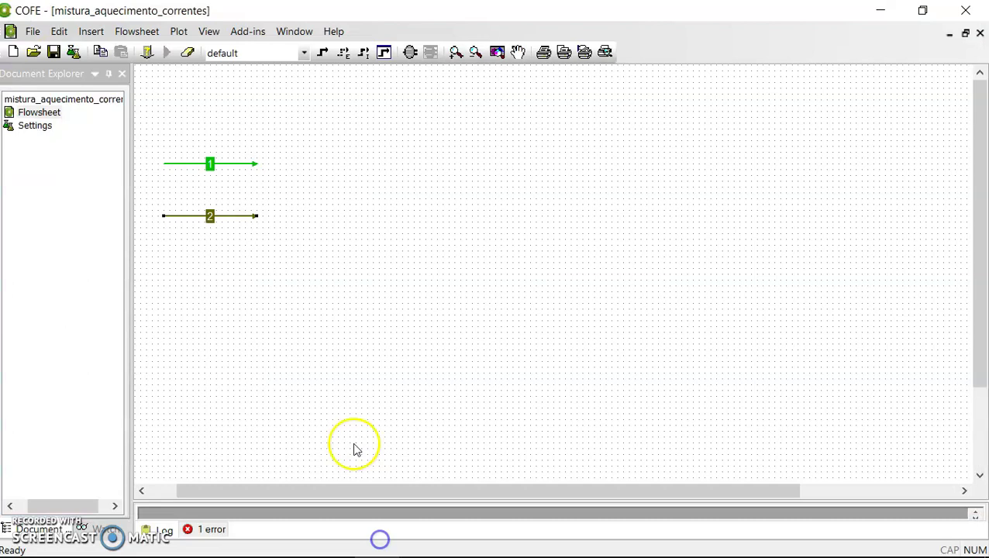
double_click(210, 215)
click(264, 145)
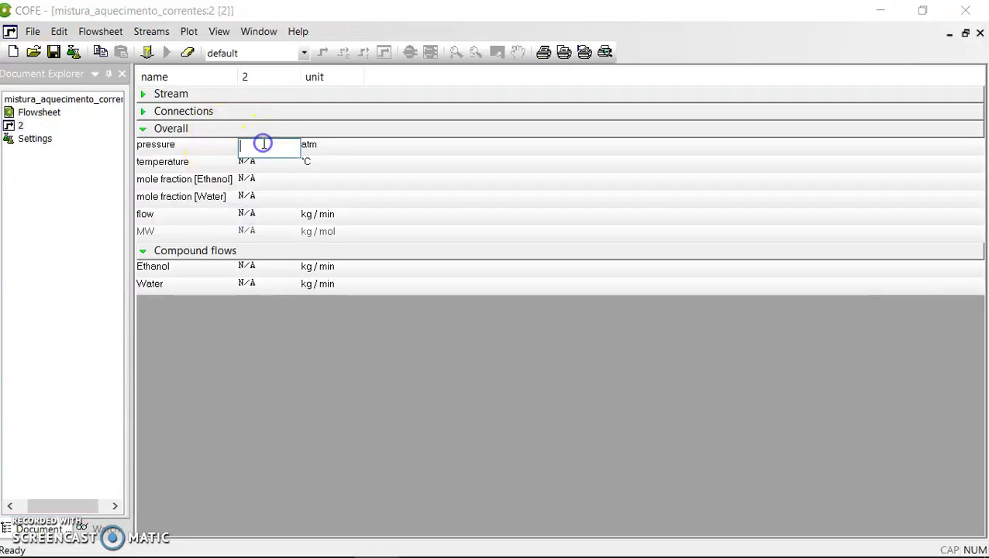
key(Return)
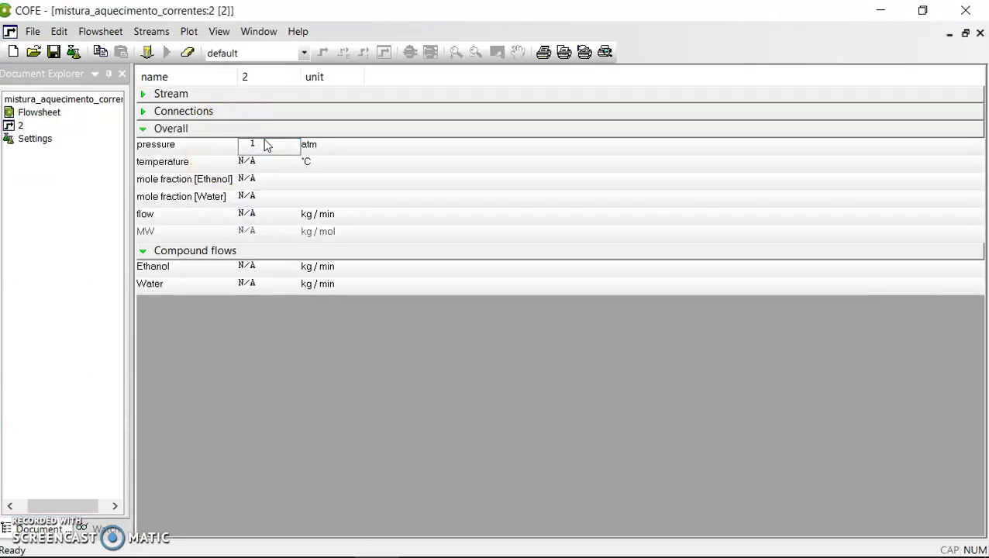
click(247, 164)
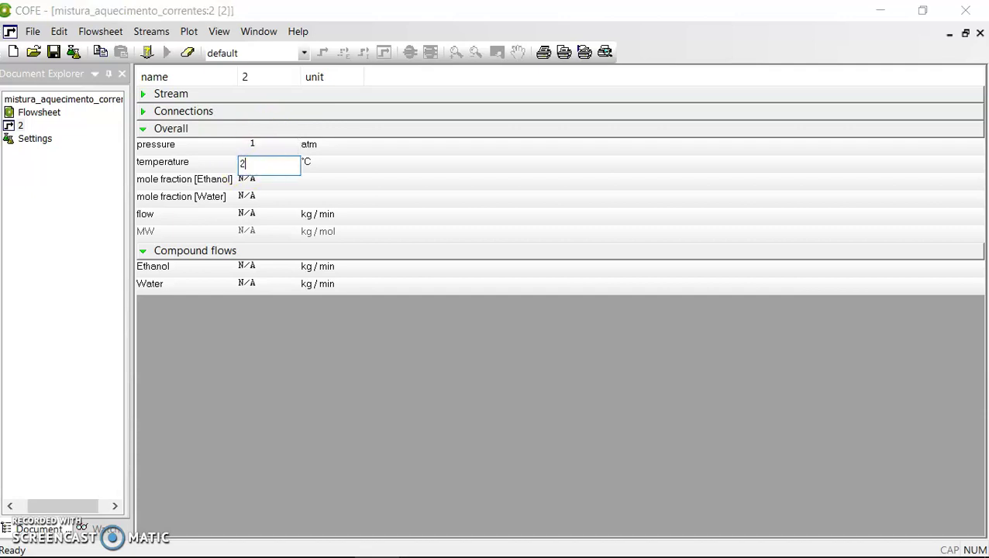
key(Return)
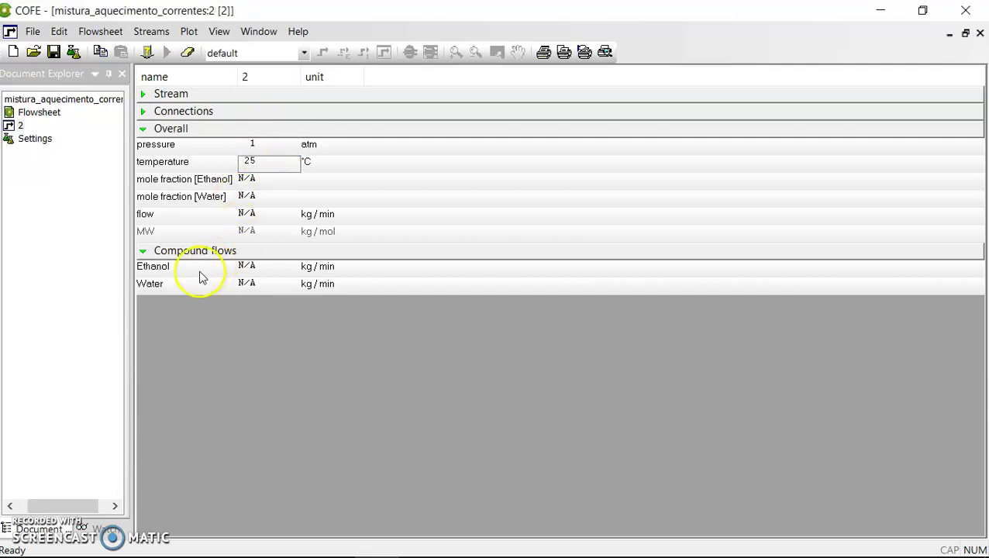
Set stream 2's water flow to 5 kg/min with 0 kg/min of ethanol, and close the stream data.
click(250, 285)
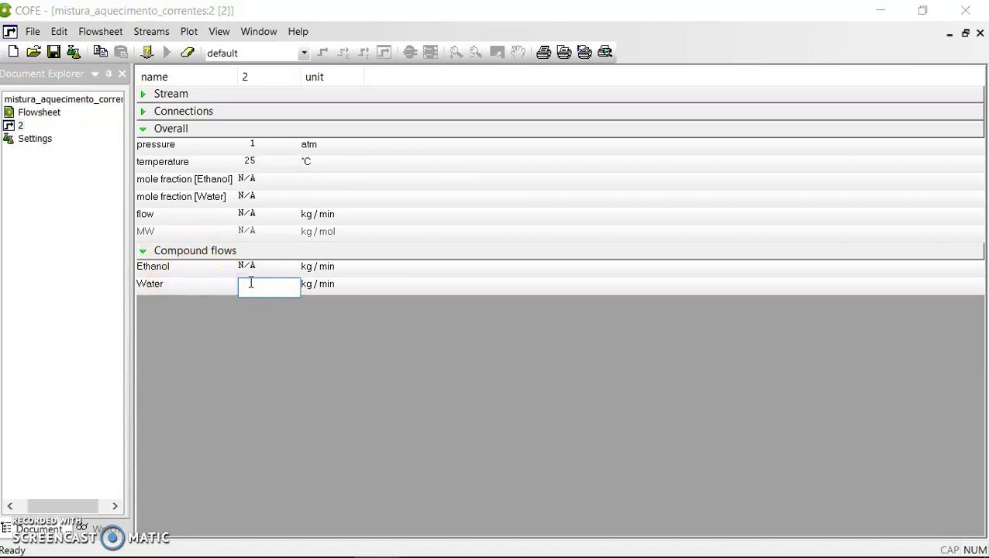
text(5)
key(Return)
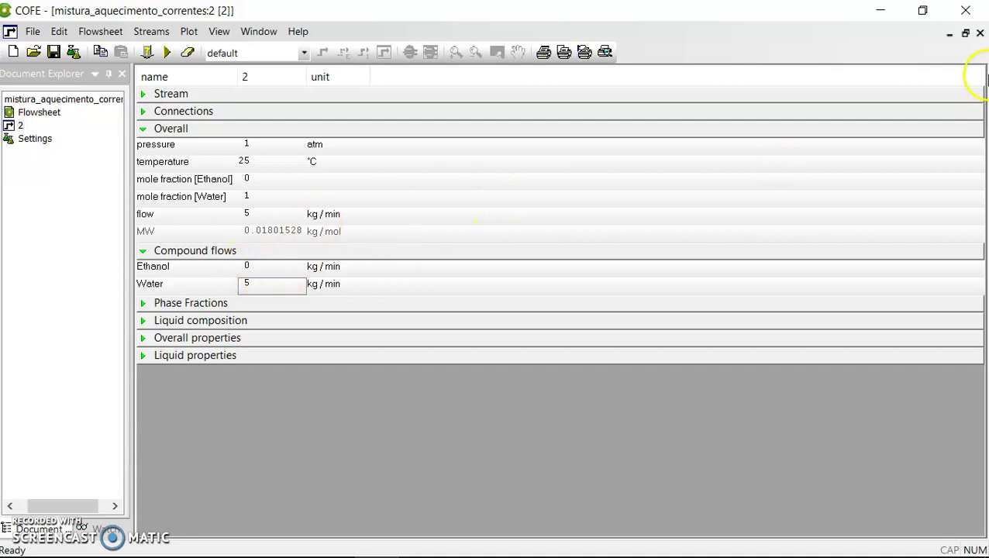
click(980, 36)
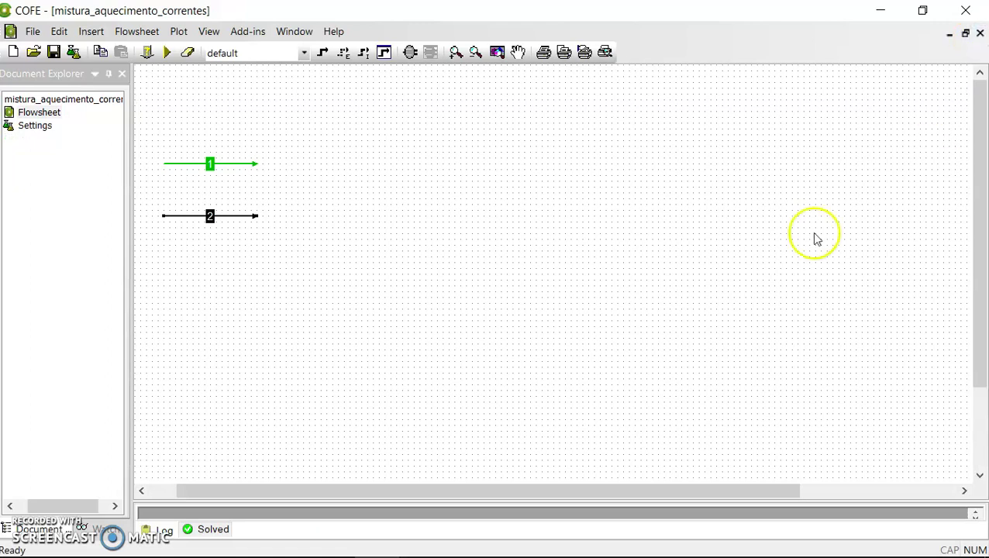
Validate the flowsheet specification with both feed streams and solve it.
click(145, 53)
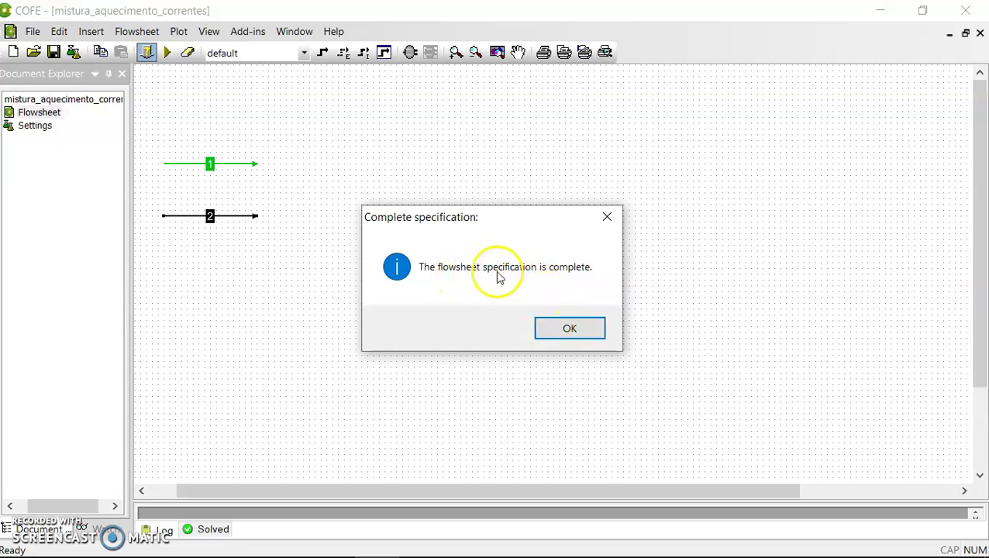
click(565, 331)
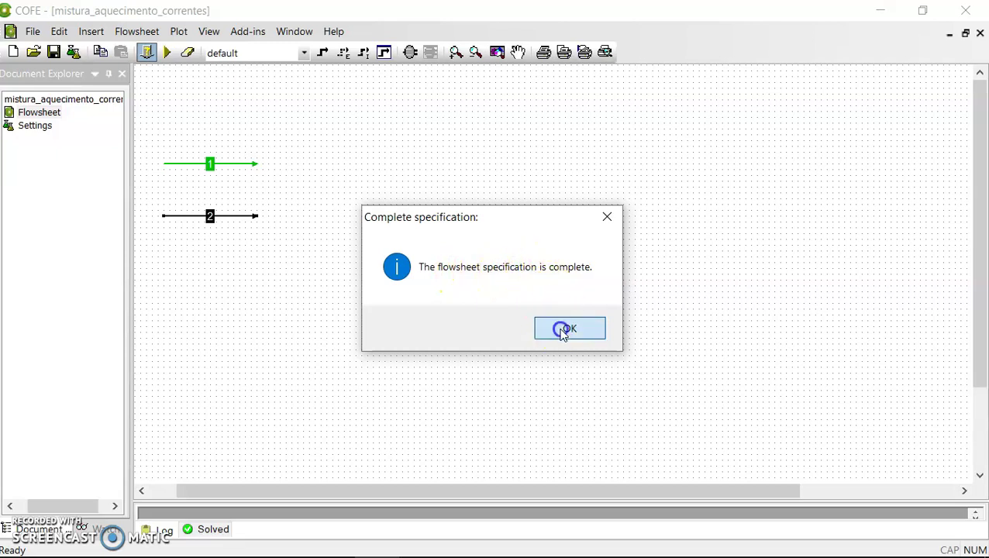
click(166, 51)
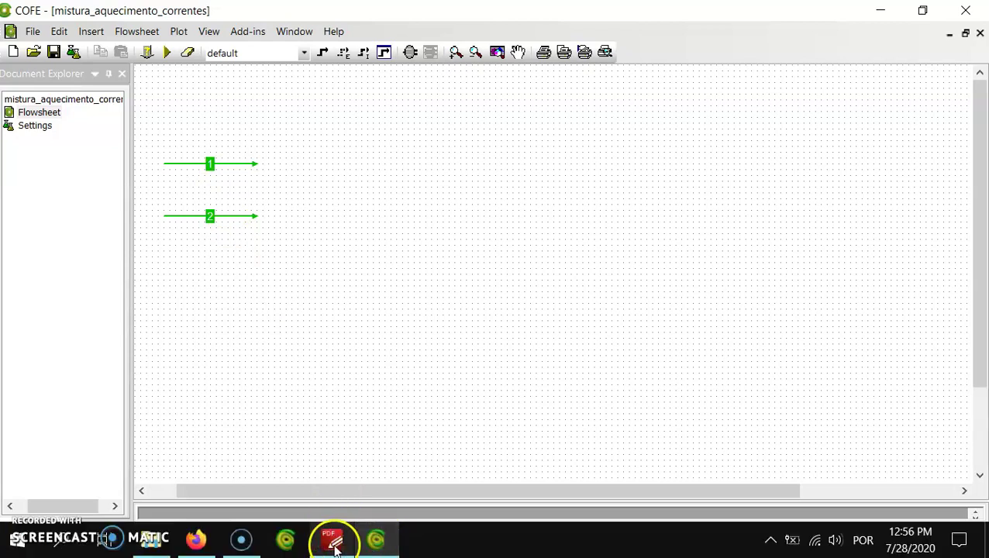
Review the mixing tank in the exercise PDF and find the command for inserting a unit operation in COFE.
click(333, 543)
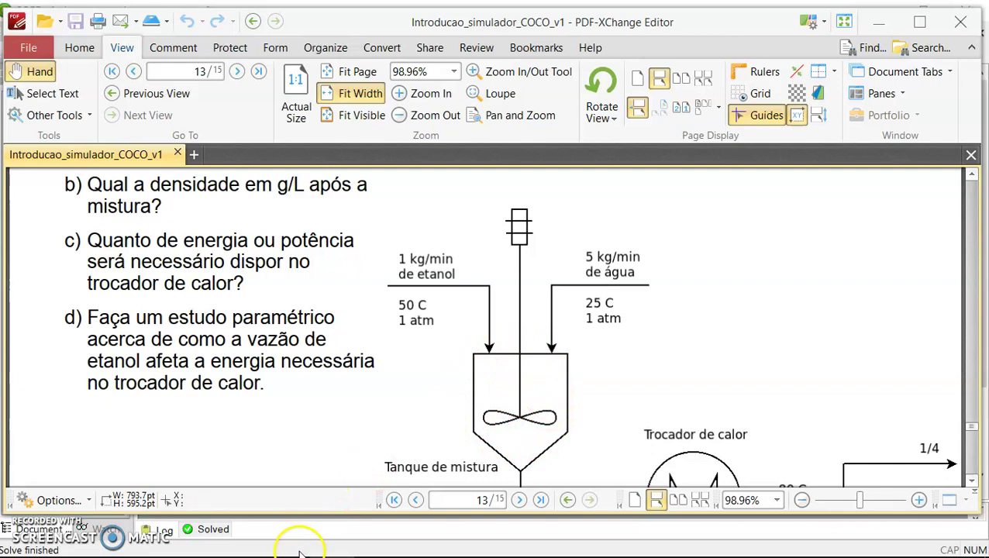
mouse_move(329, 546)
click(376, 541)
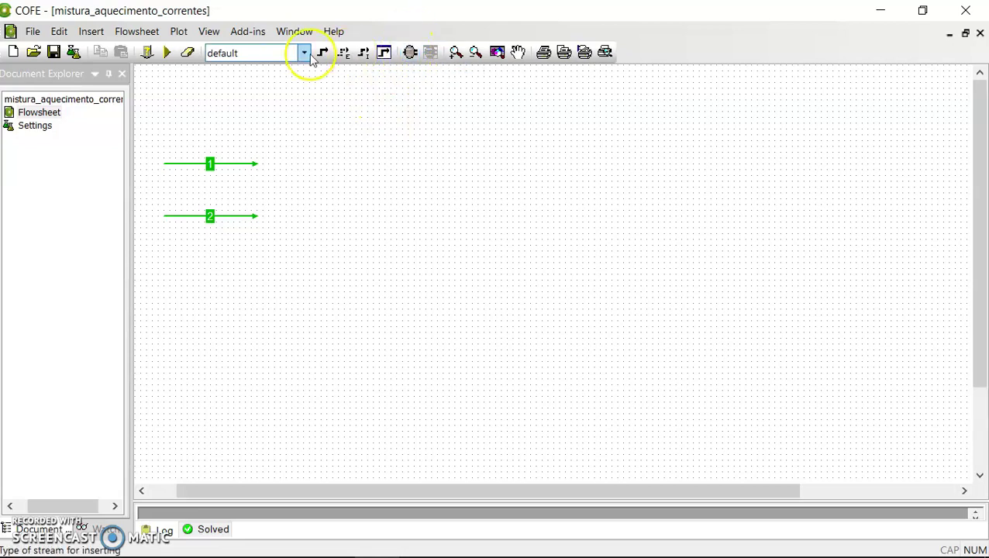
click(142, 31)
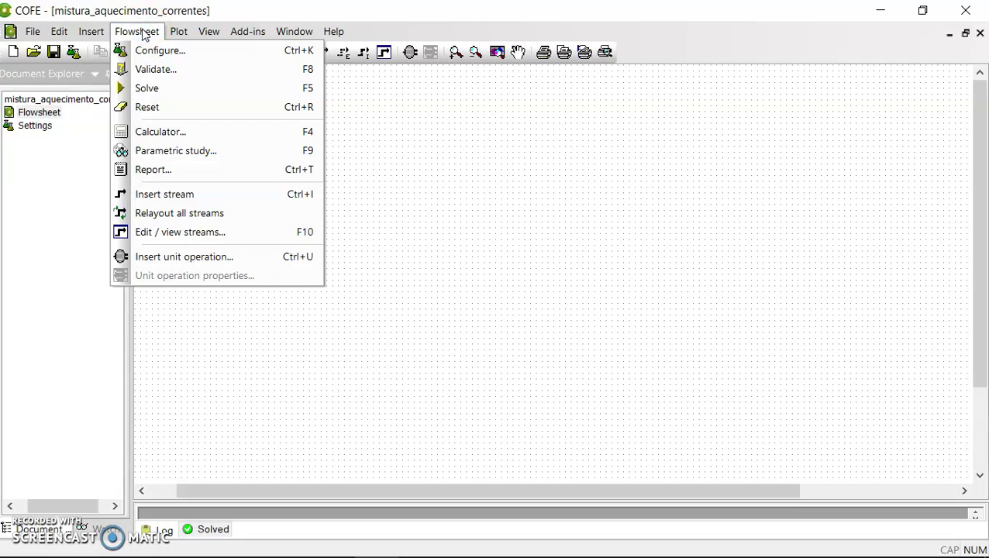
click(91, 31)
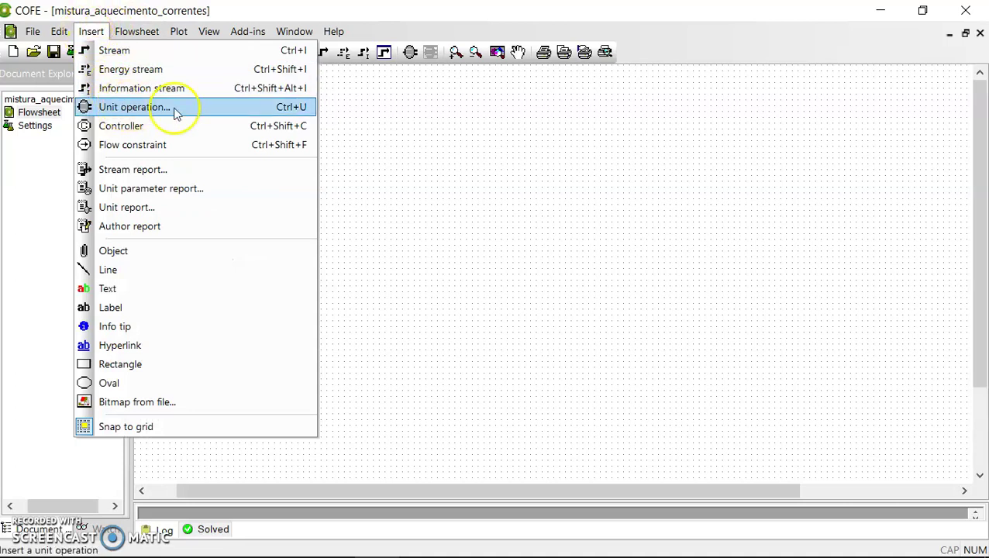
mouse_move(333, 31)
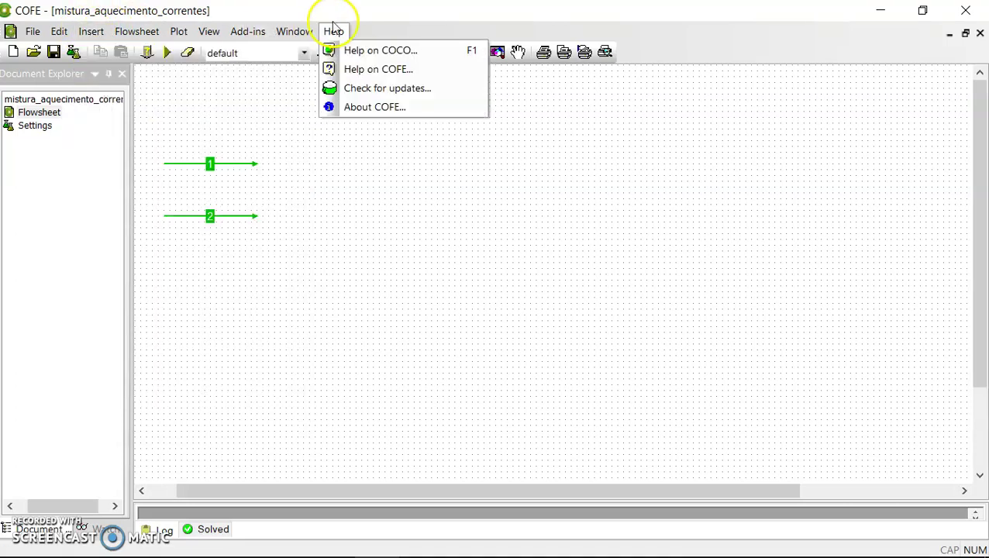
click(402, 25)
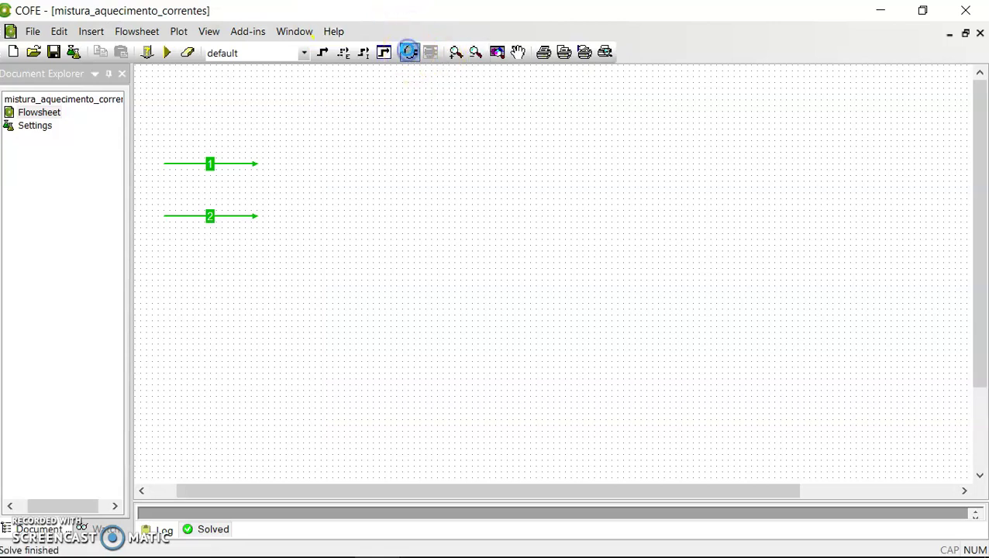
Insert a Mixer unit operation from the Mixers & Splitters category just beyond the arrow ends of the two feed streams.
click(409, 52)
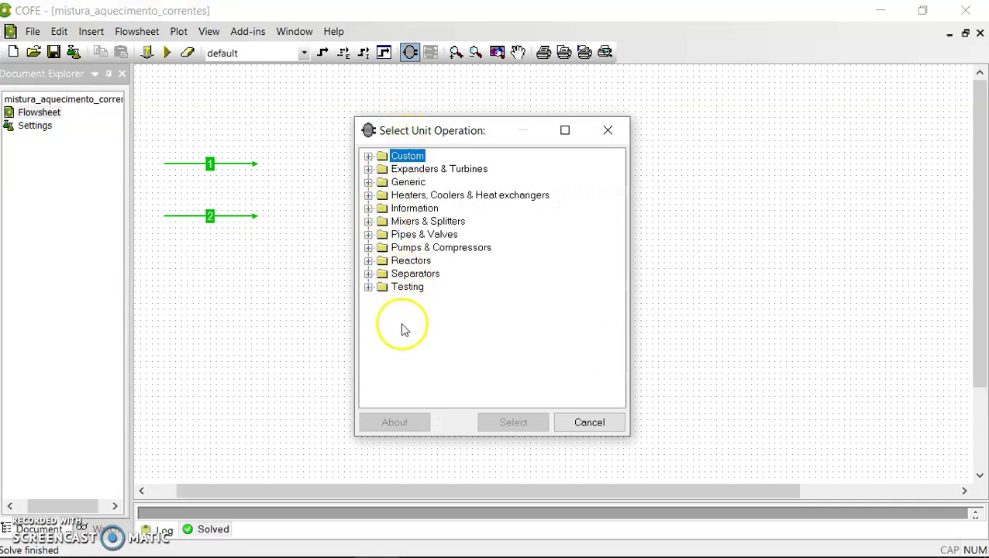
click(369, 221)
click(417, 273)
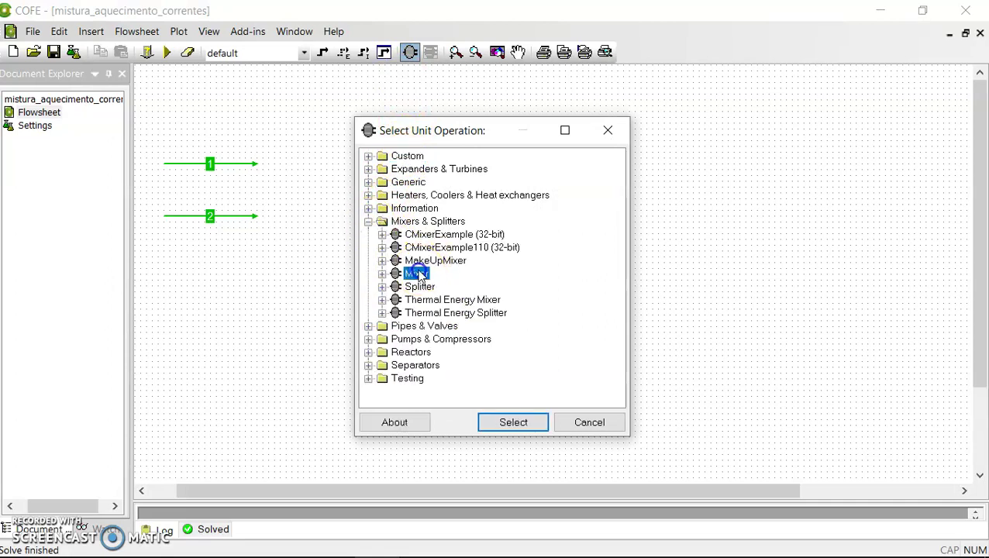
click(492, 426)
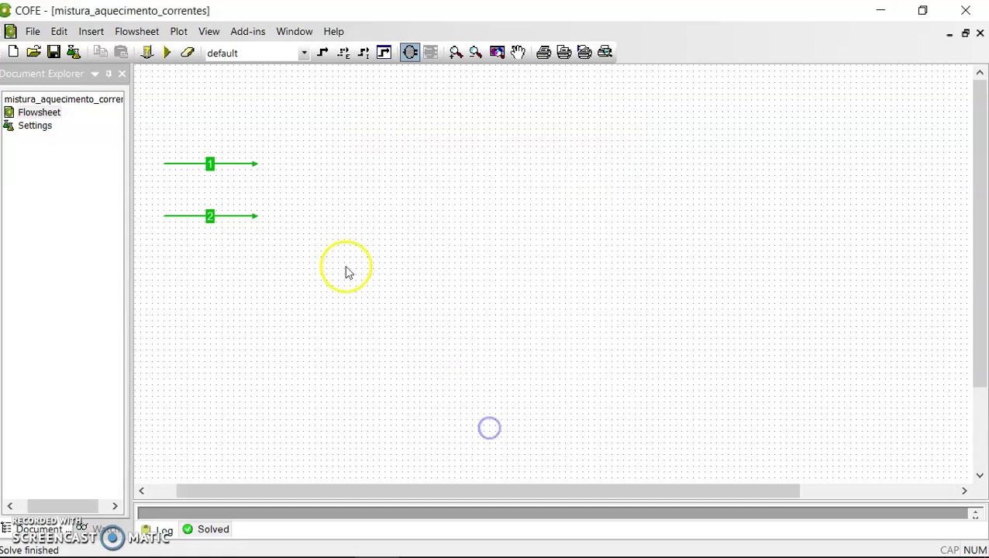
click(300, 186)
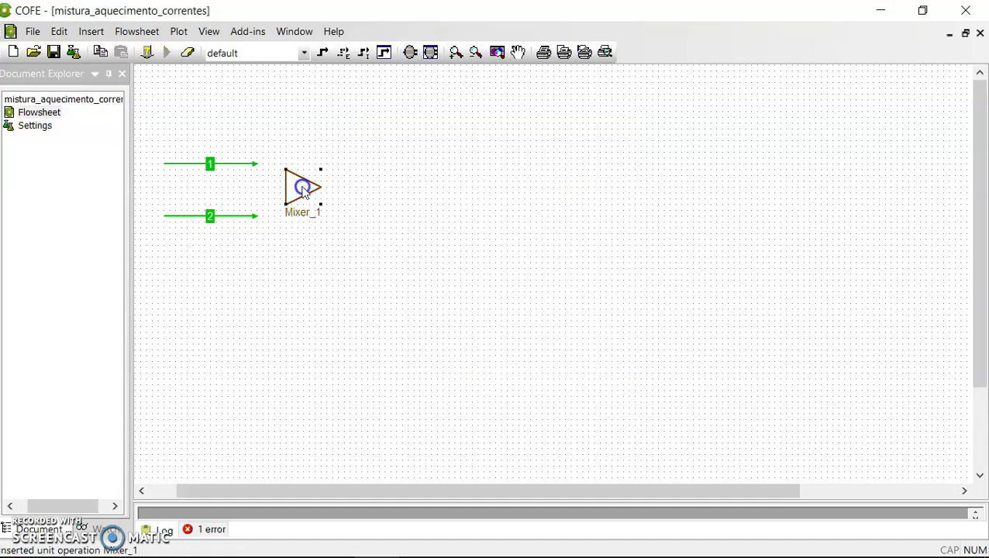
Connect stream 1 to the mixer's Inlet 1 and stream 2 to its remaining inlet.
drag(257, 163, 288, 181)
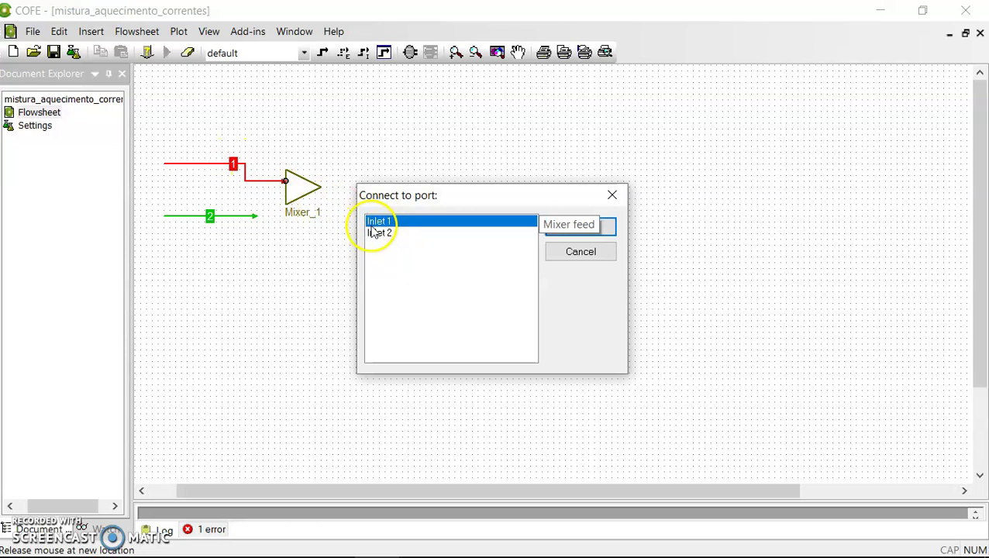
click(583, 229)
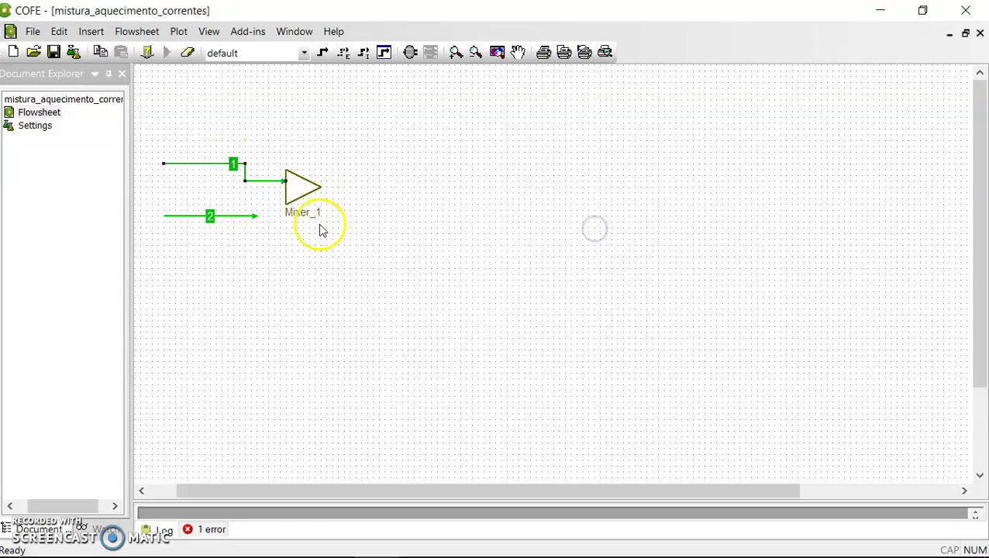
click(256, 215)
drag(256, 215, 286, 197)
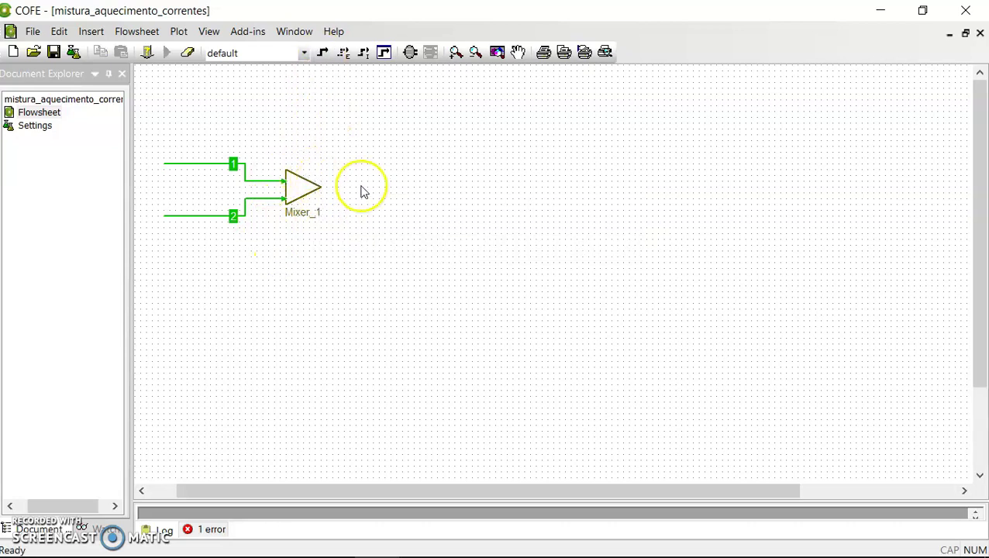
Draw a horizontal material stream beyond the mixer's tip and connect its start to the mixer's outlet.
click(323, 53)
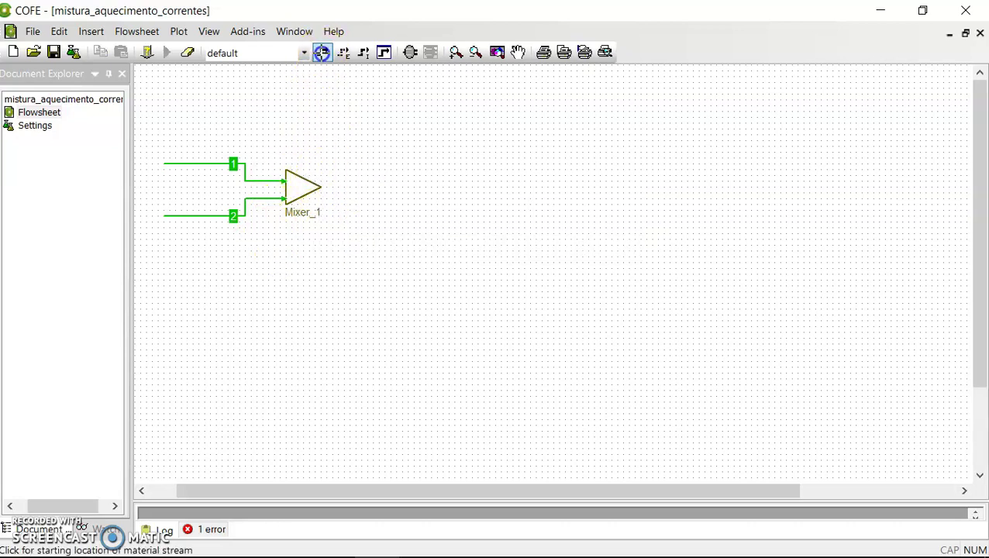
click(332, 185)
click(407, 186)
drag(335, 189, 315, 187)
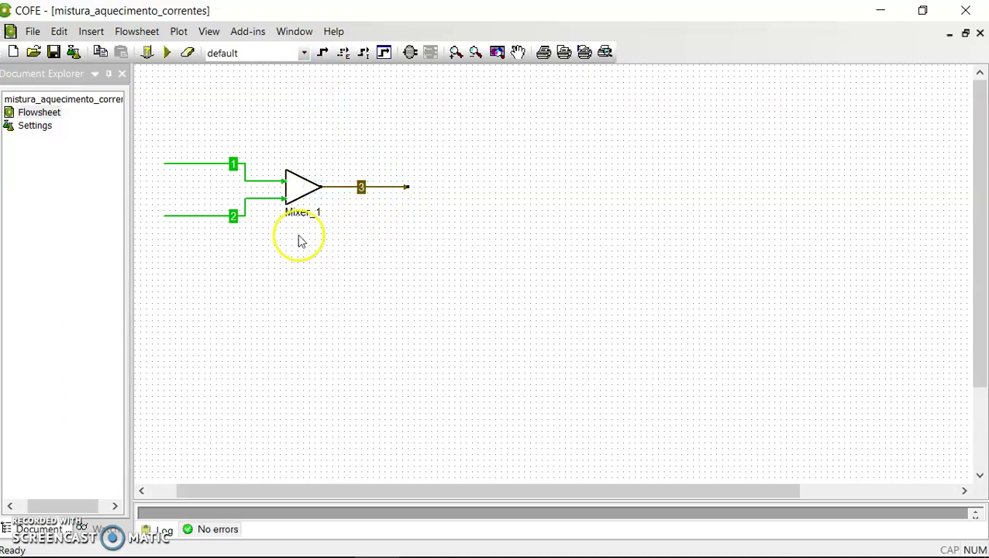
Rename the mixer as V-01.
mouse_move(298, 187)
click(293, 211)
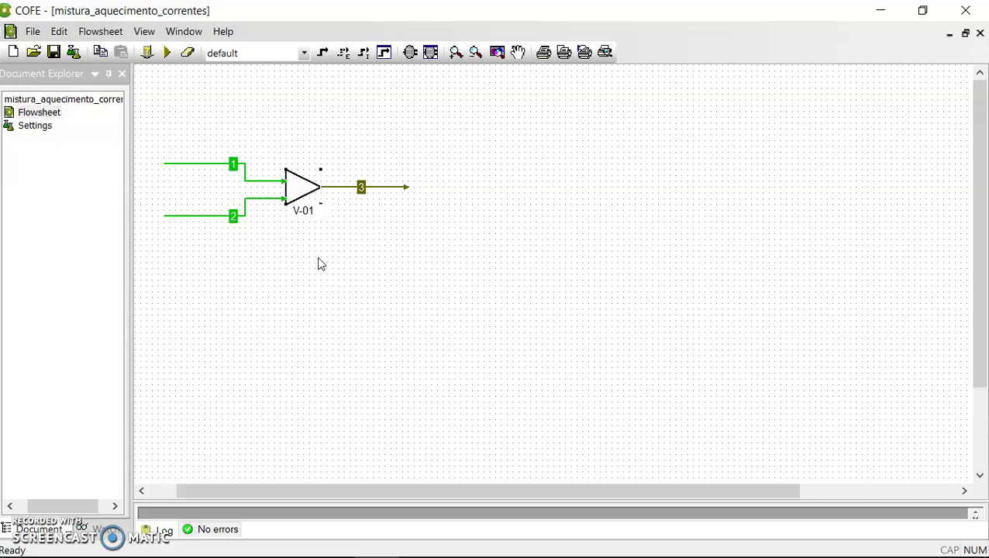
click(318, 261)
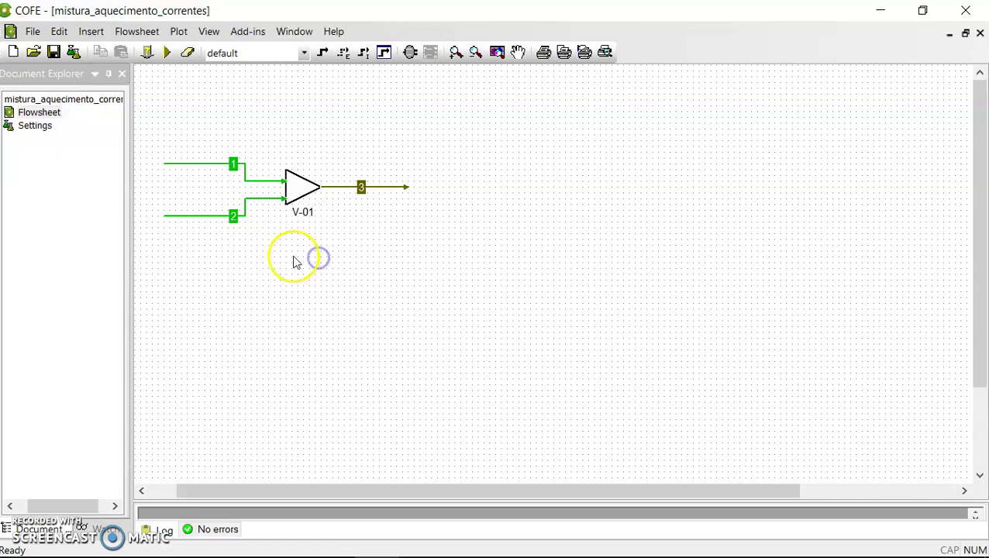
Switch to PDF-XChange Editor to consult the mixing tank in the exercise's process diagram, and return to COFE.
mouse_move(372, 549)
click(331, 540)
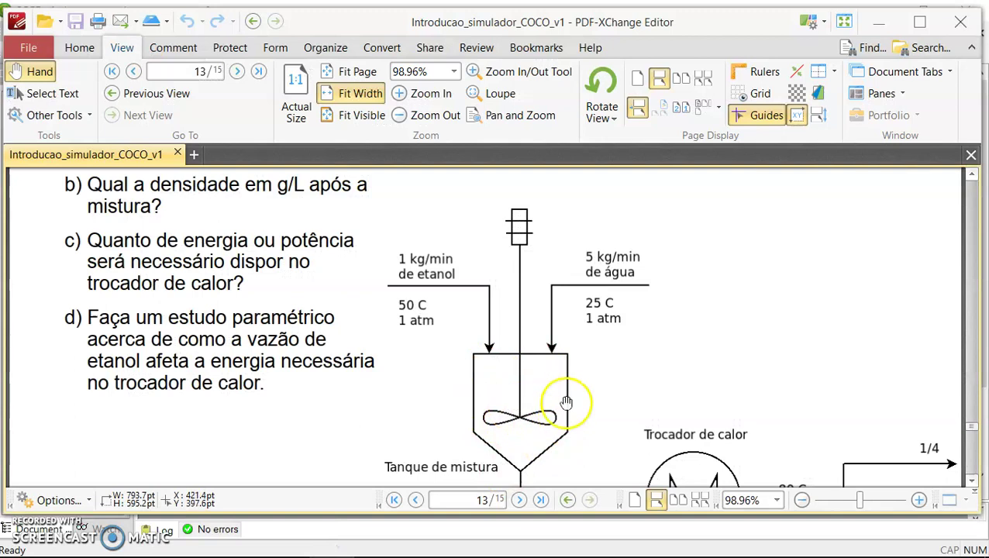
click(378, 543)
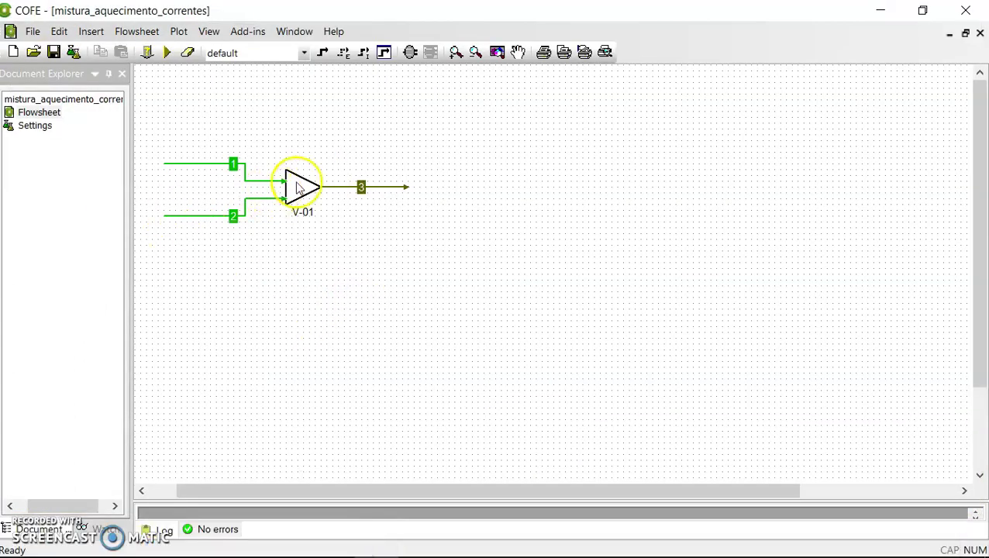
Inspect mixer V-01's parameters, including its pressure drop and inlet list, and close its dialogs without changing anything.
mouse_move(299, 192)
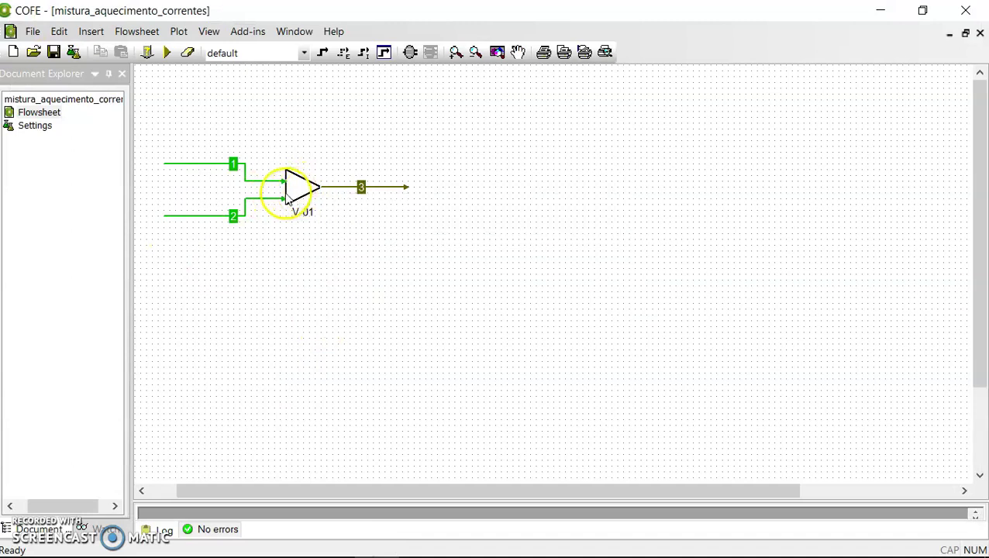
double_click(305, 187)
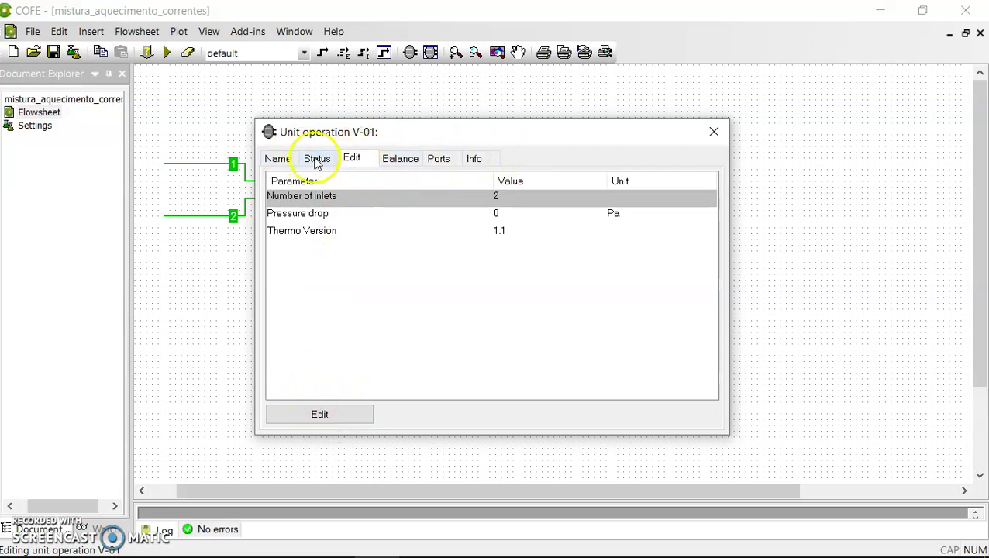
click(329, 414)
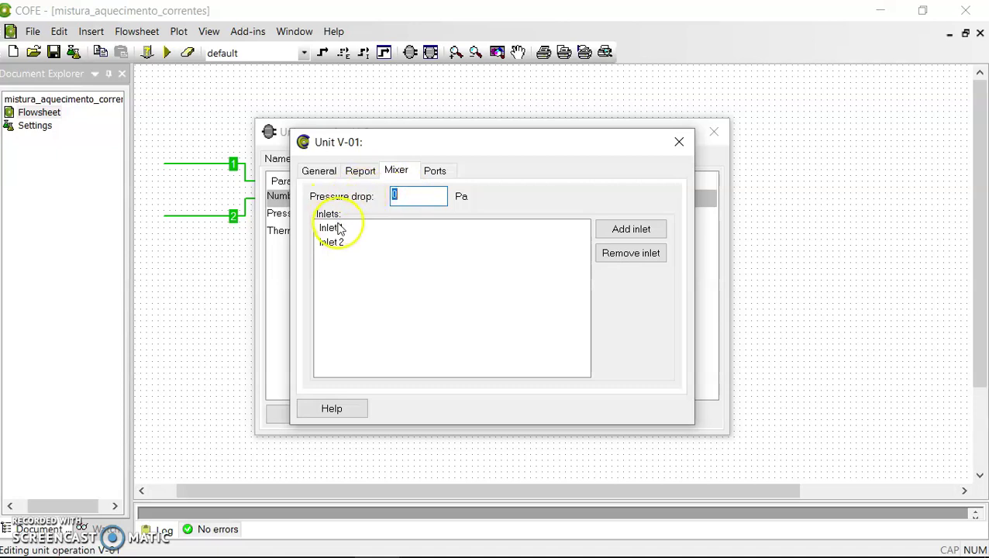
click(678, 146)
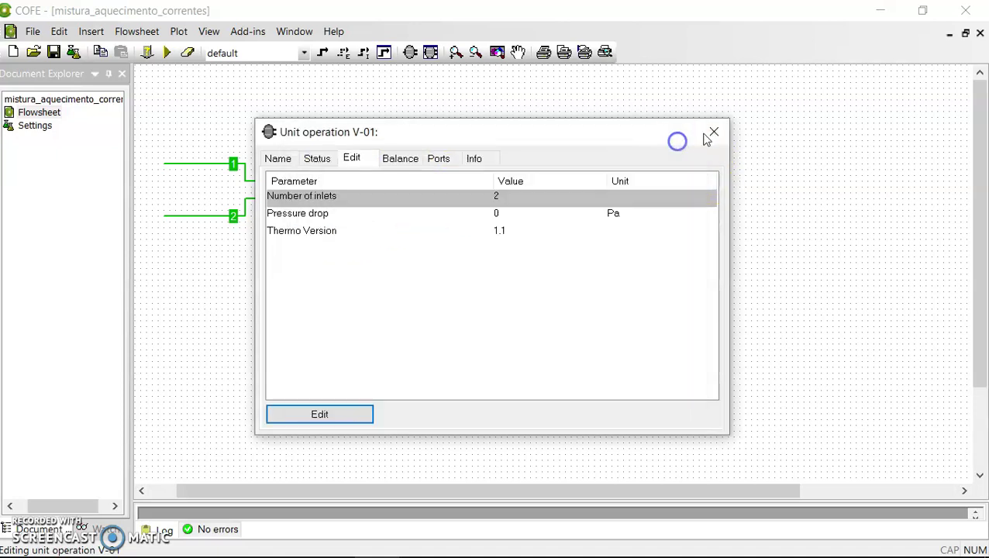
click(713, 132)
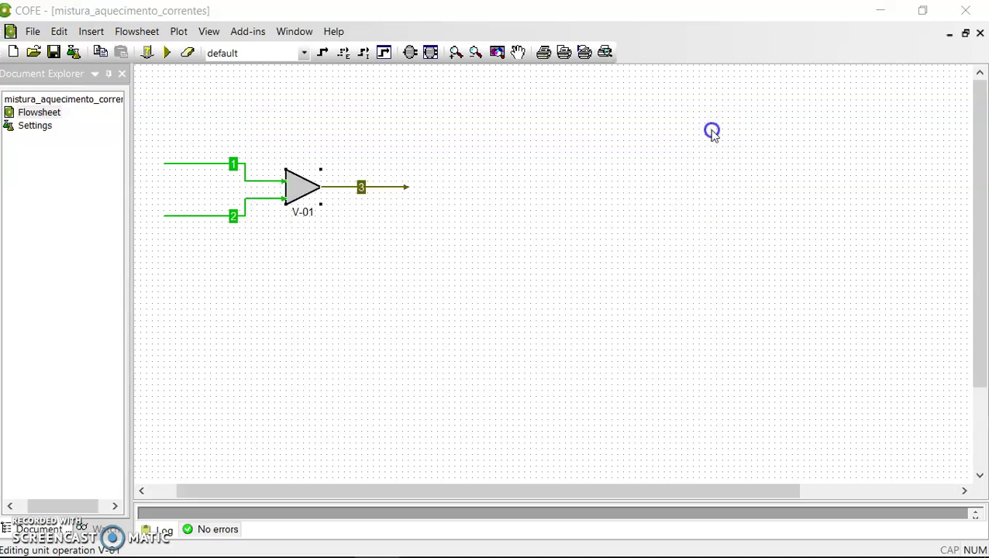
Validate the flowsheet specification and solve the flowsheet.
click(148, 53)
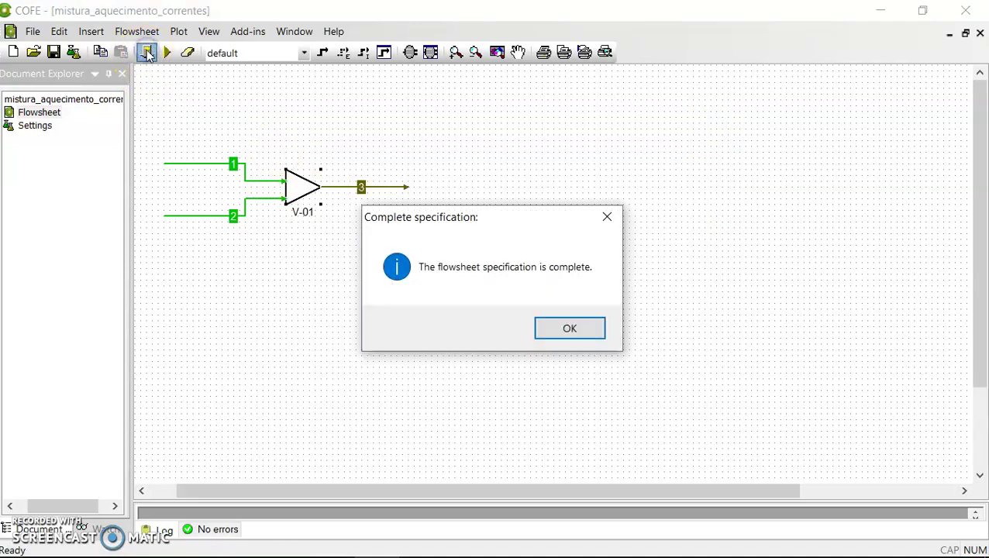
click(570, 328)
mouse_move(305, 191)
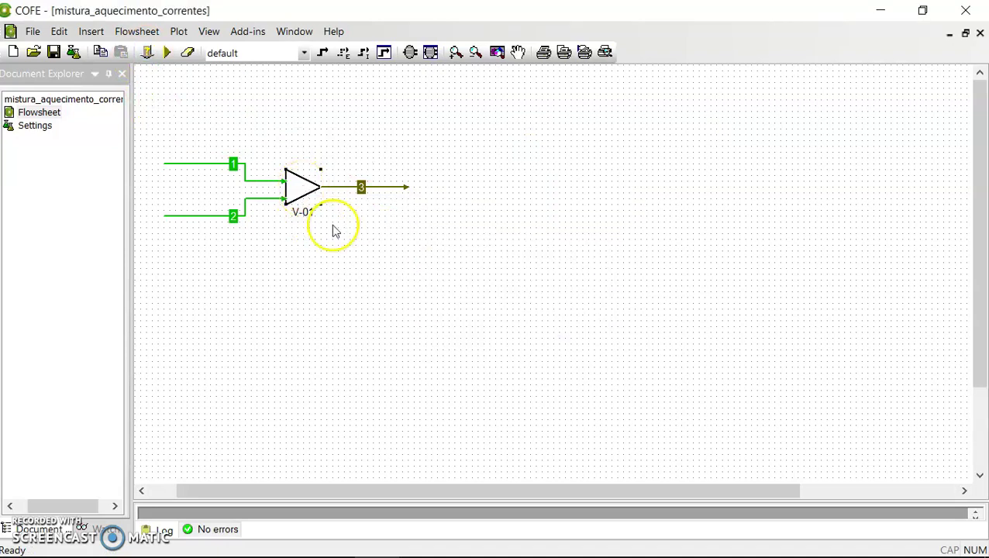
mouse_move(269, 185)
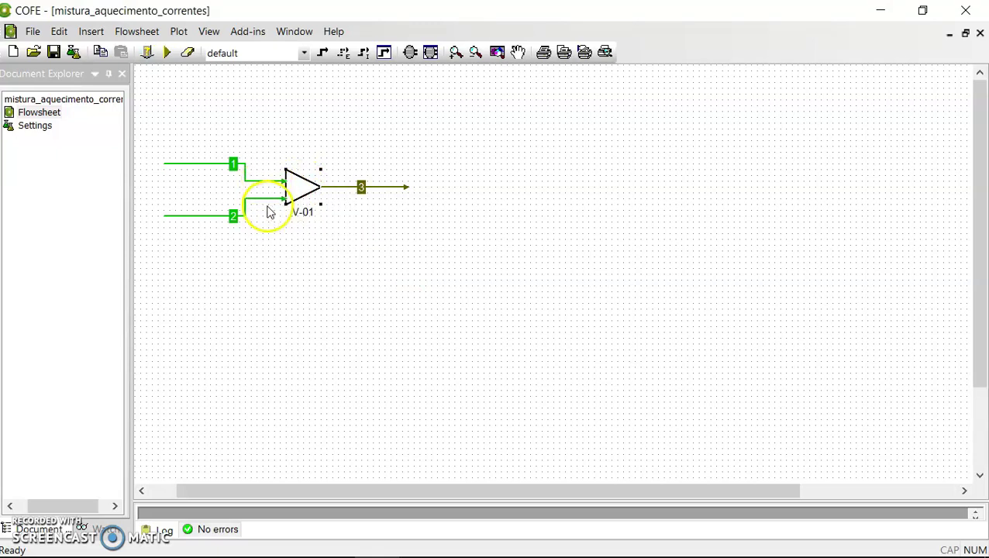
click(166, 52)
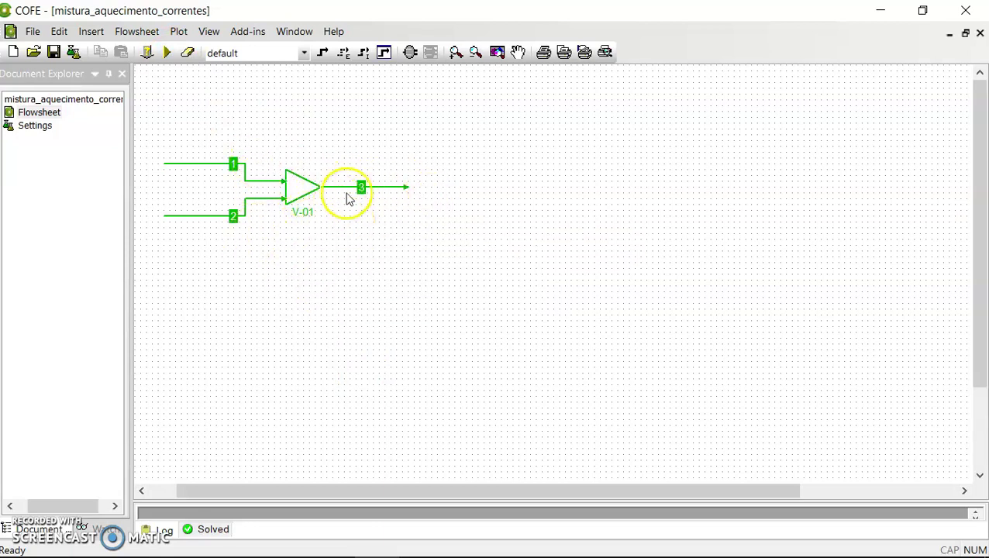
Switch to PDF-XChange Editor to consult the heat exchanger and outlet split in the process diagram, and return to COFE.
mouse_move(335, 192)
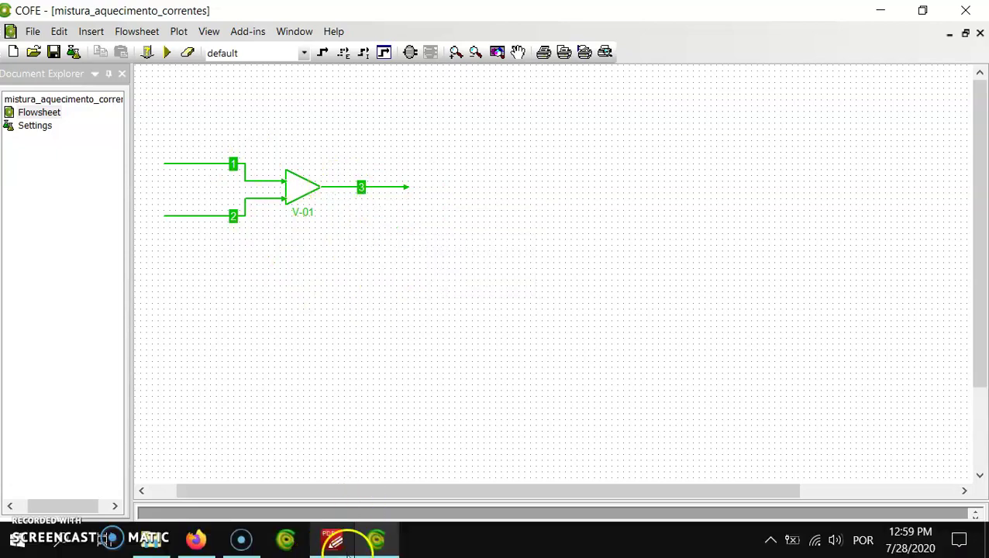
click(335, 541)
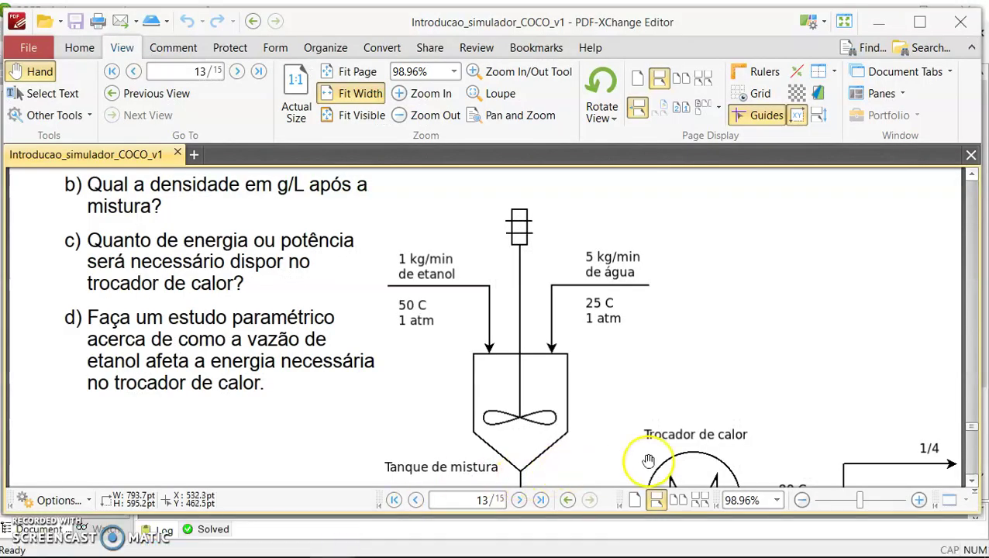
scroll(689, 415, down, 4)
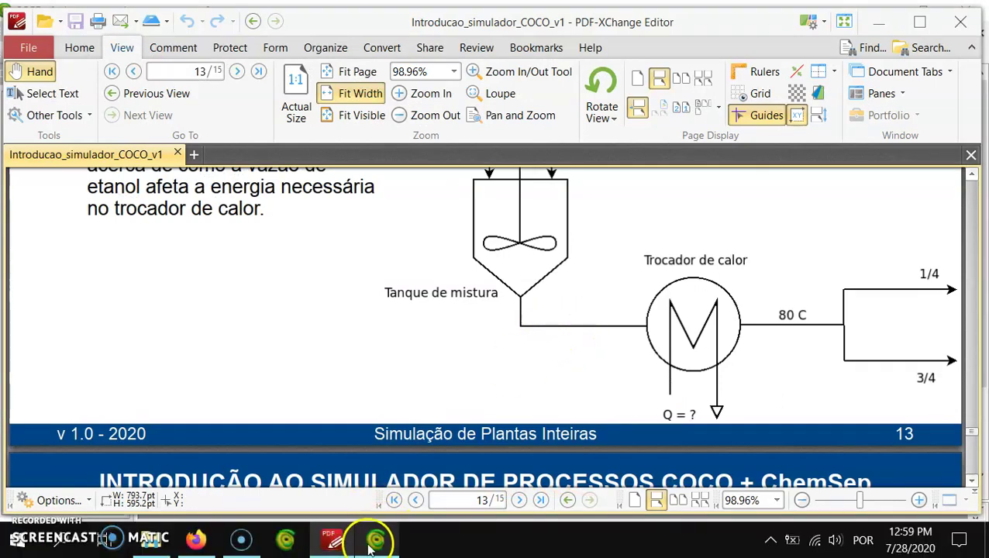
click(378, 540)
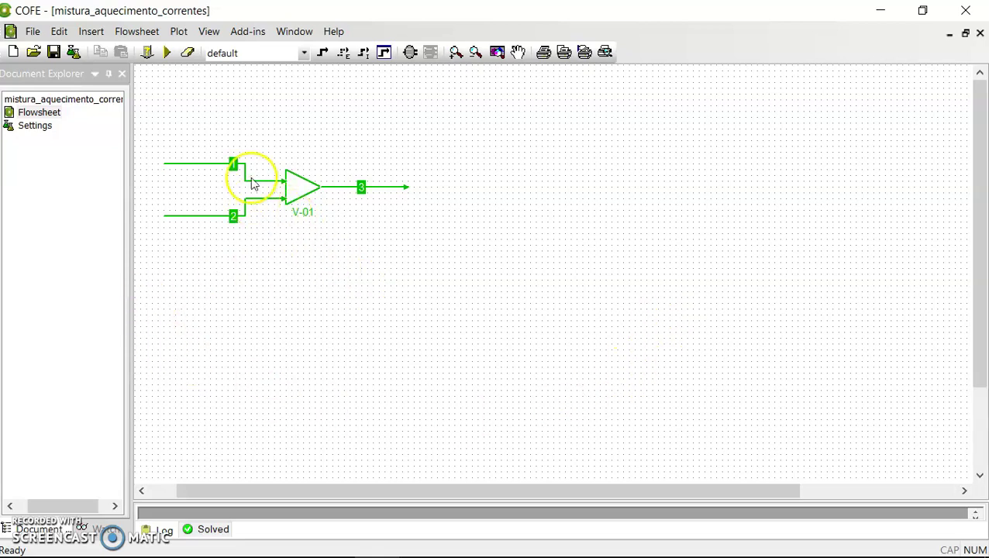
Insert a stream report below the flowsheet drawing that includes streams 1, 2 and 3.
click(92, 33)
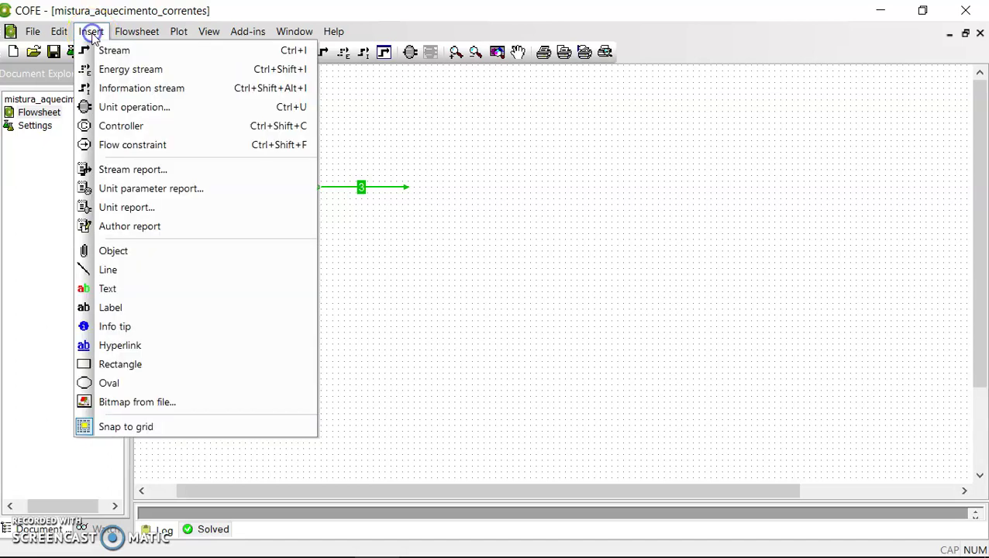
click(127, 172)
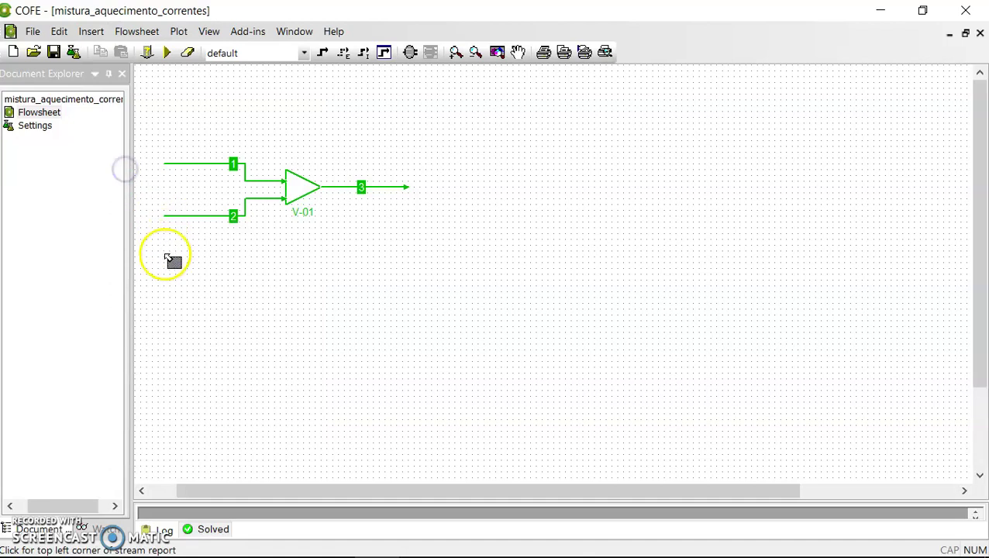
click(151, 287)
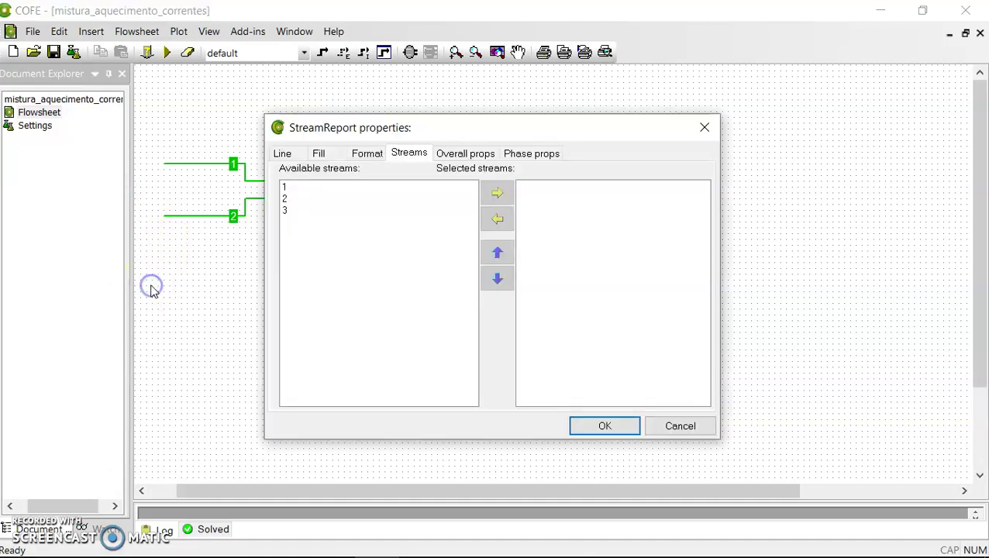
click(284, 188)
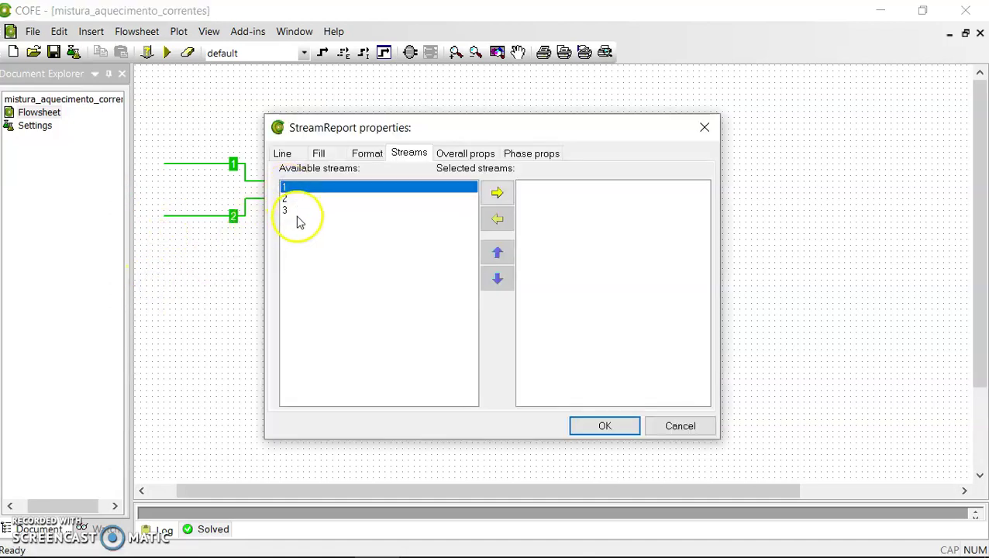
shift+click(288, 211)
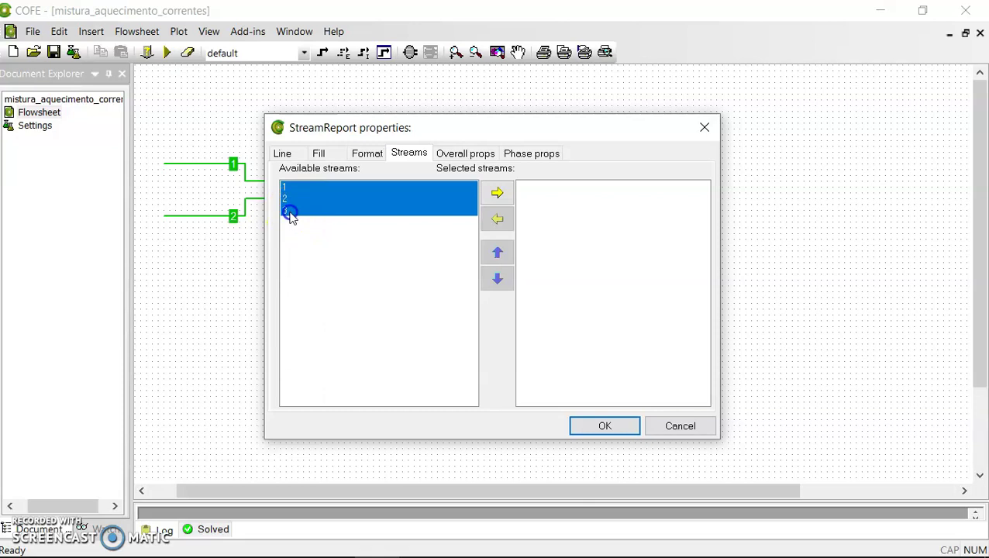
click(498, 193)
click(604, 426)
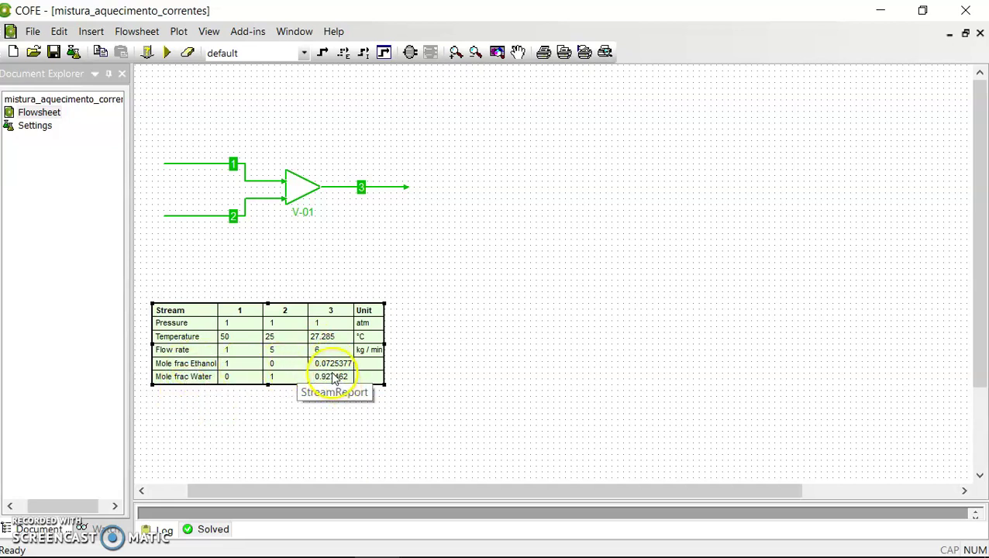
Open outlet stream 3's data, view its composition as mass fractions, and switch it back to mole fractions.
double_click(351, 192)
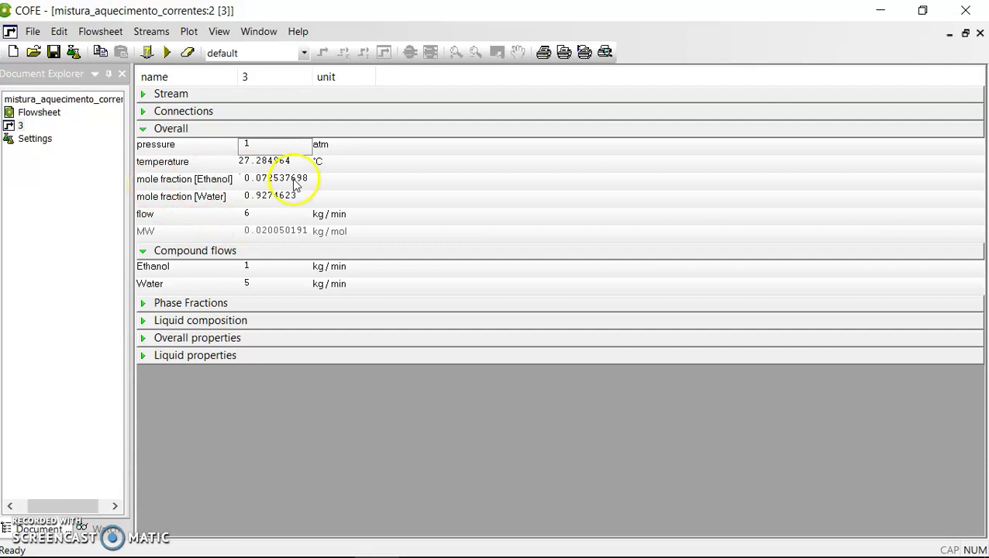
right_click(265, 183)
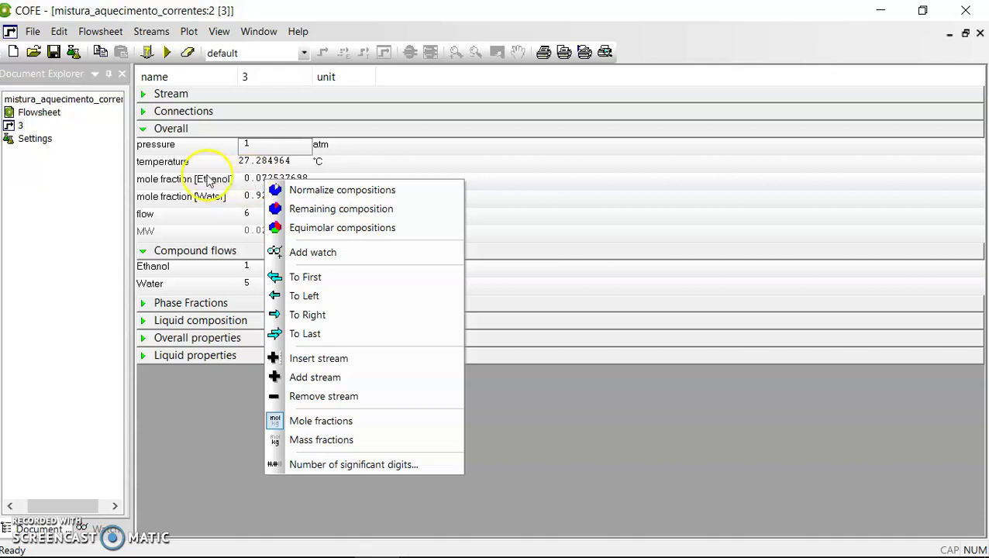
click(312, 439)
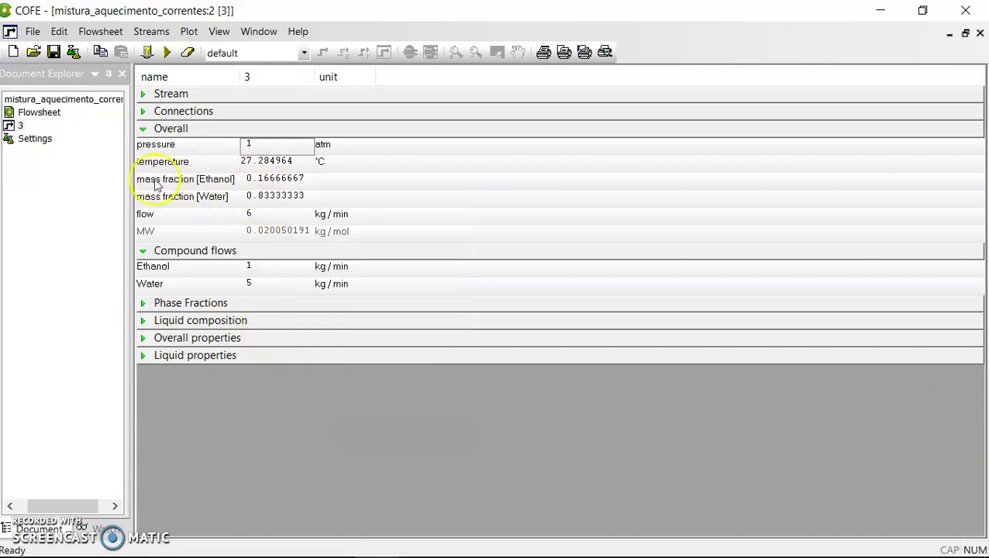
right_click(270, 182)
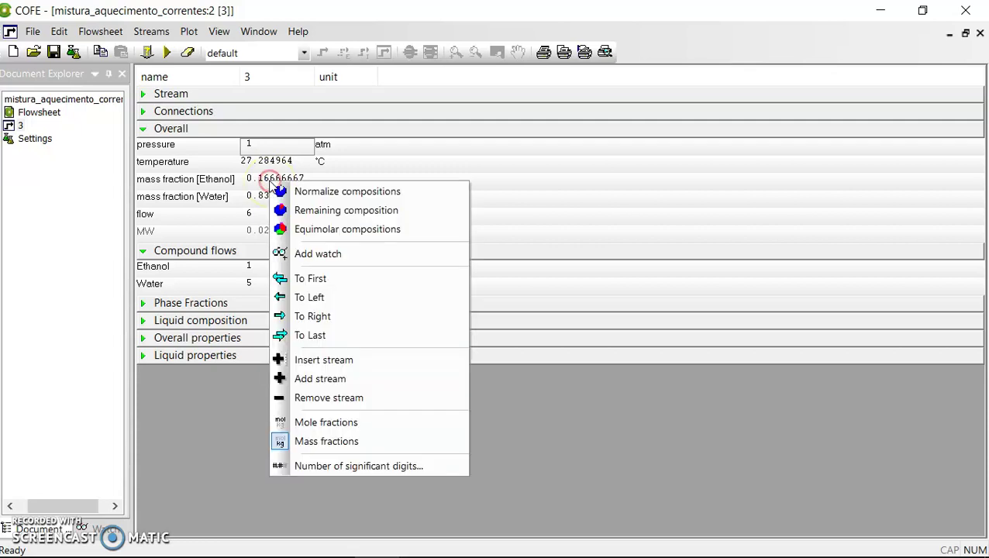
click(327, 423)
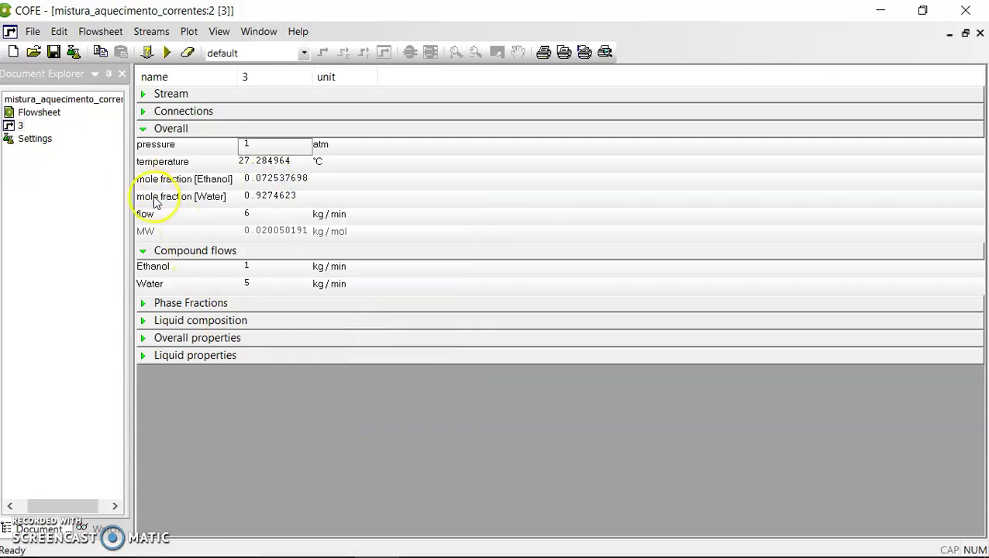